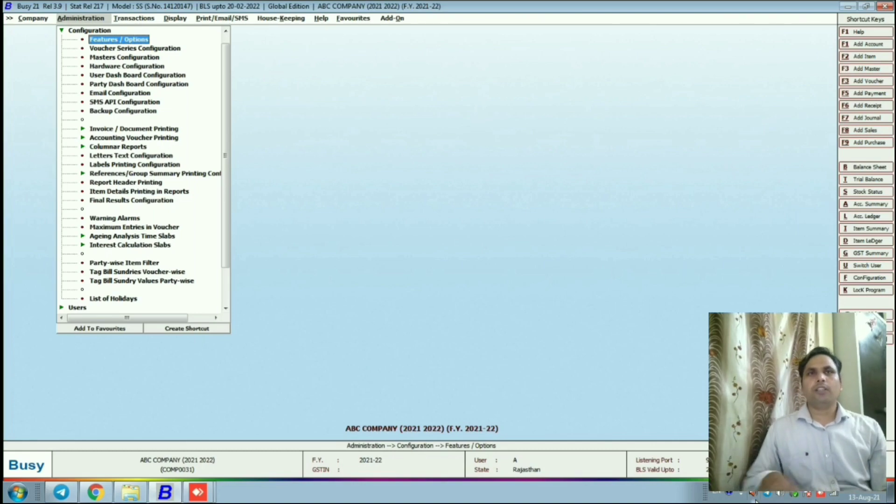
key(Escape)
key(Down)
key(Escape)
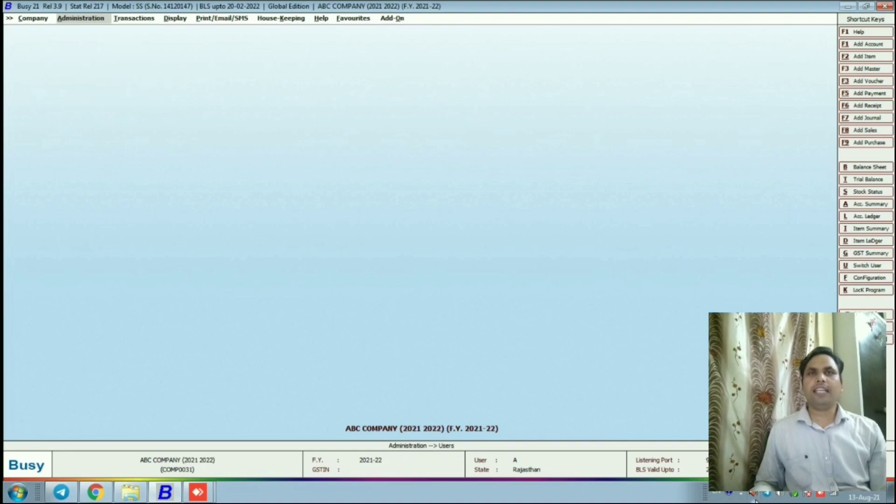
key(Return)
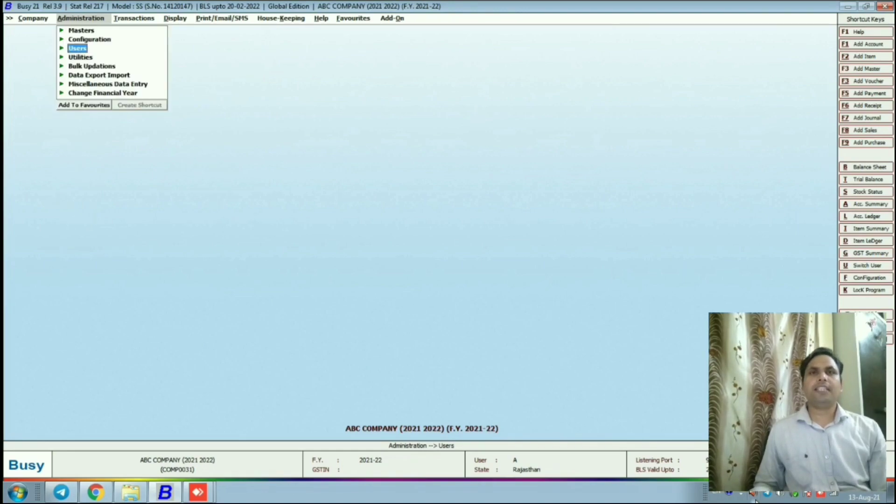
key(Up)
key(Return)
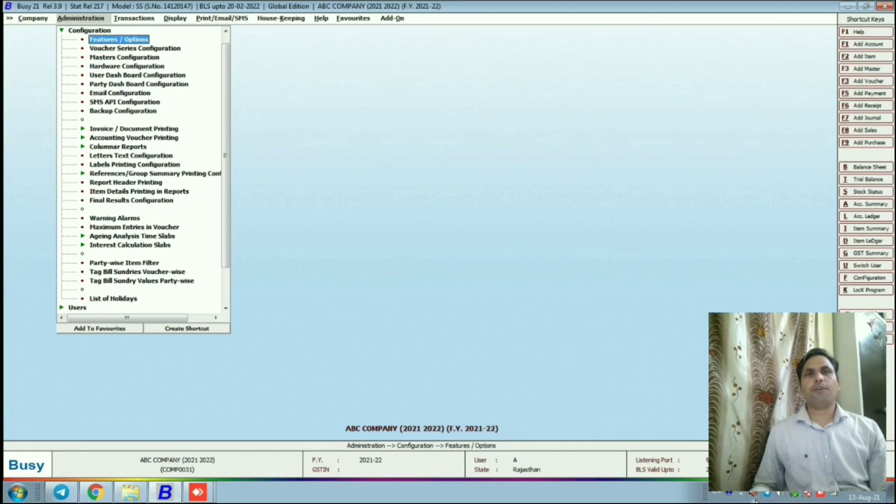
Step: Open the GST/VAT section of the Features / Options configuration
key(Return)
key(Down)
key(Down)
key(Down)
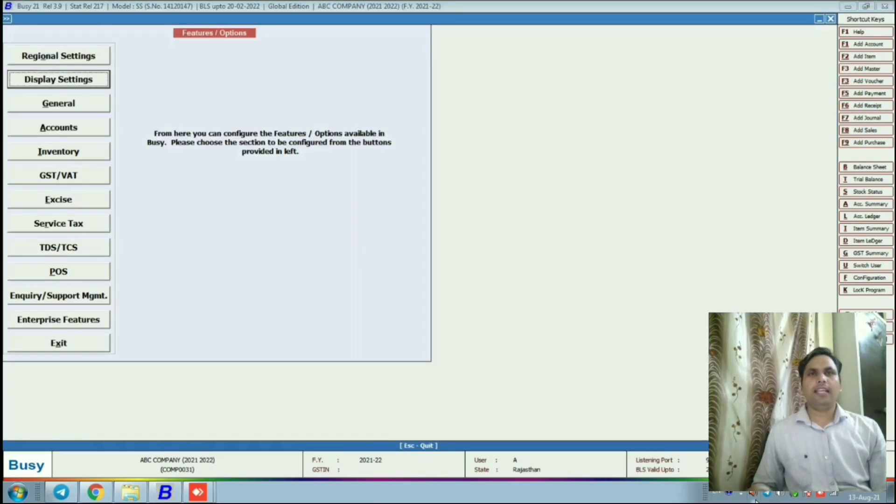
key(Down)
key(Down)
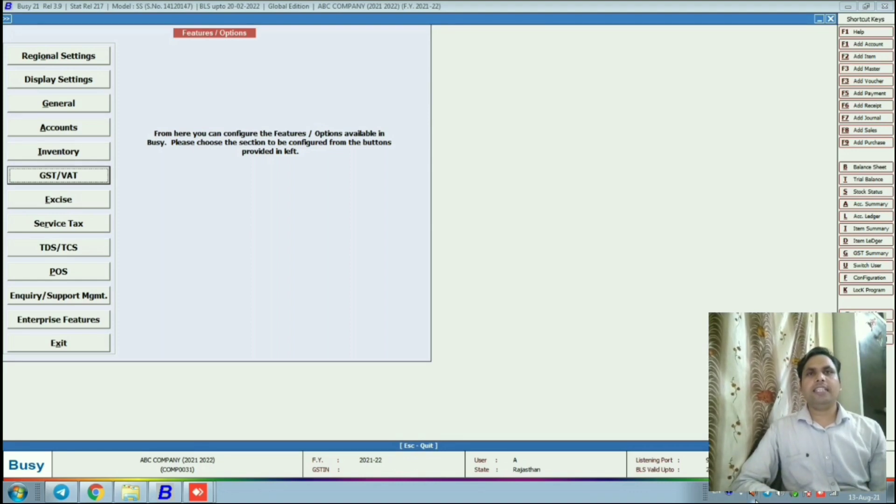
key(Down)
key(Up)
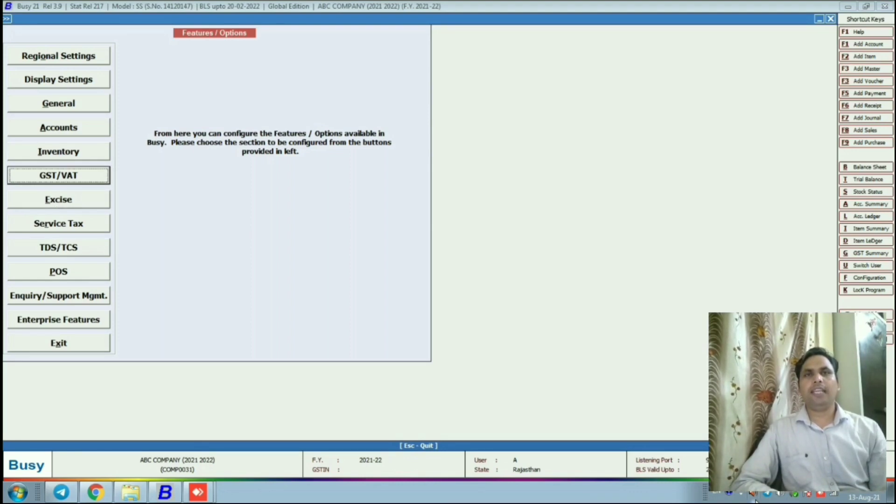
key(Return)
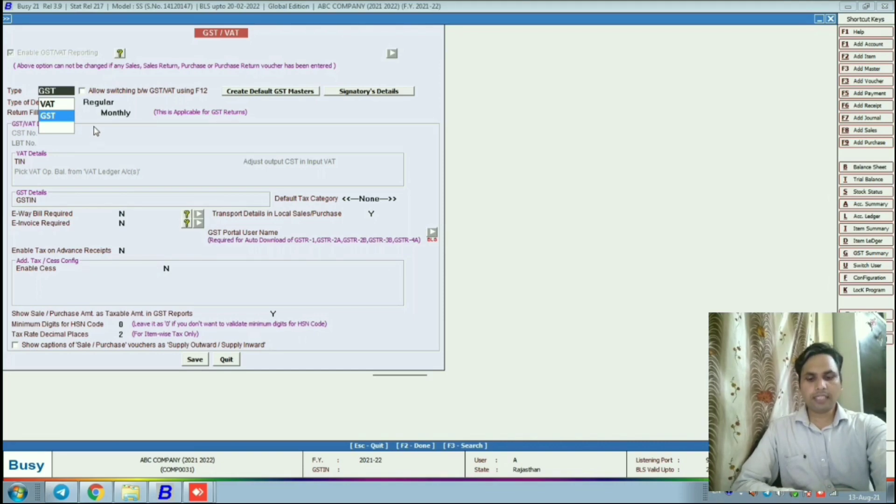
Step: Choose GST as the tax type and Monthly as the return filing frequency, leaving GSTIN blank and the default tax category at None
key(Return)
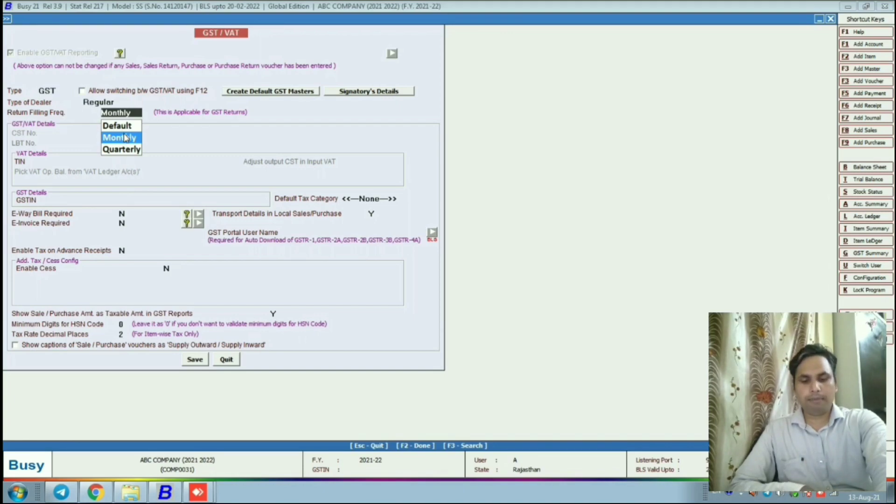
click(125, 136)
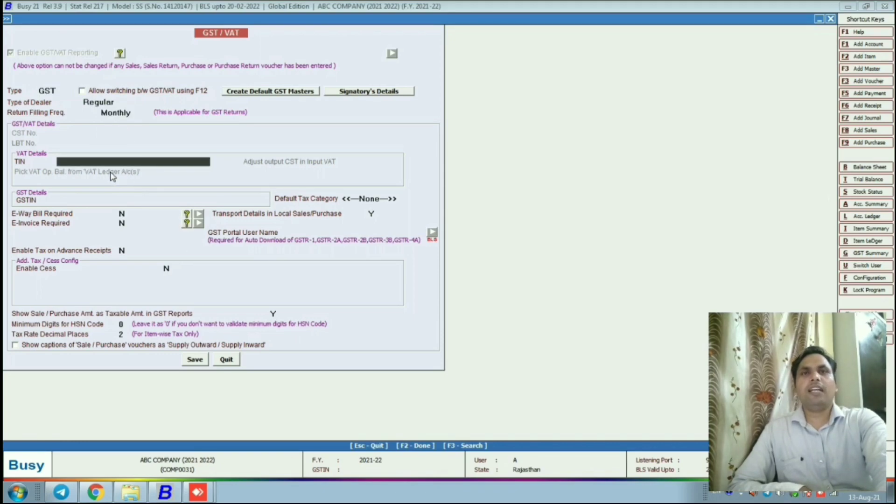
mouse_move(112, 176)
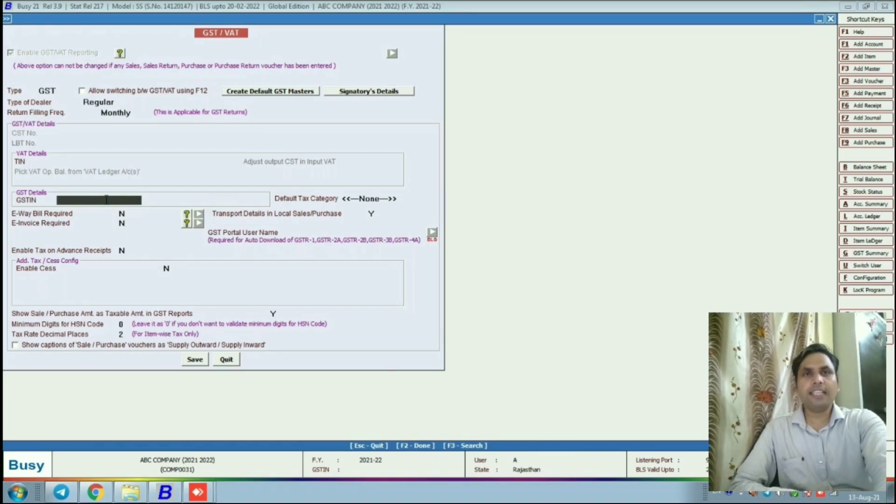
key(Return)
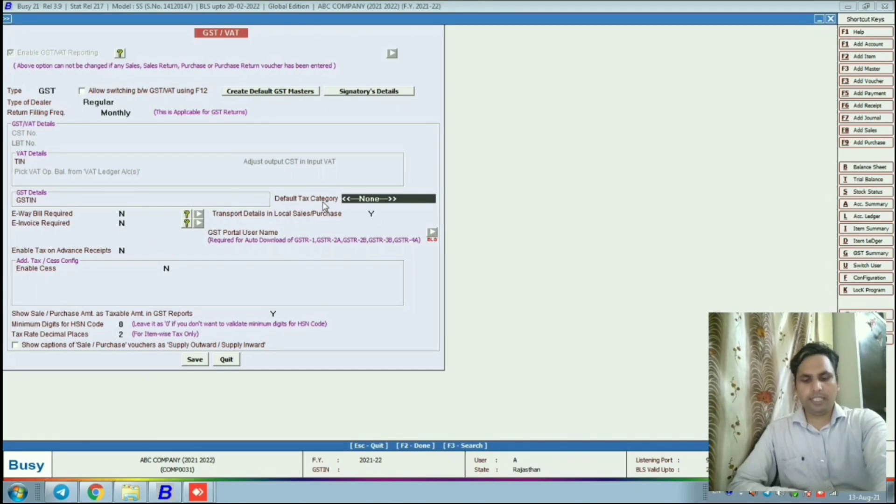
key(Return)
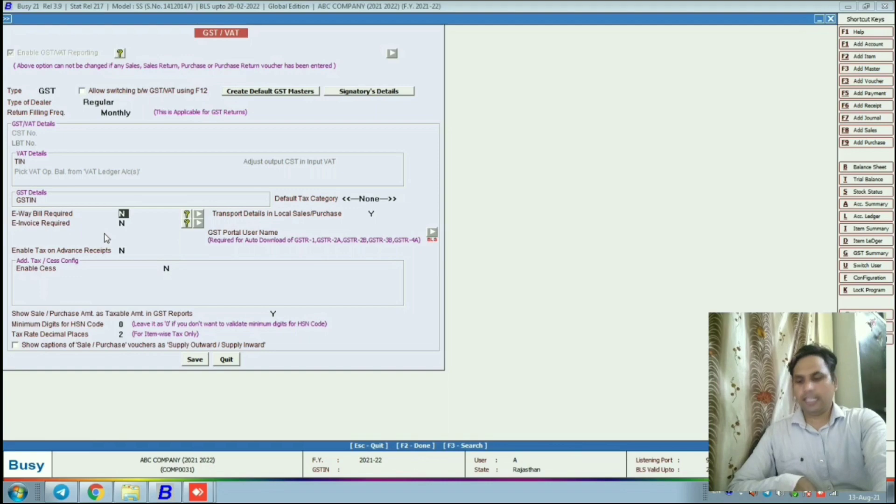
Step: Enable E-Way Bill and set the amount after which it applies to central/export transactions to 50,000 in its configuration
key(y)
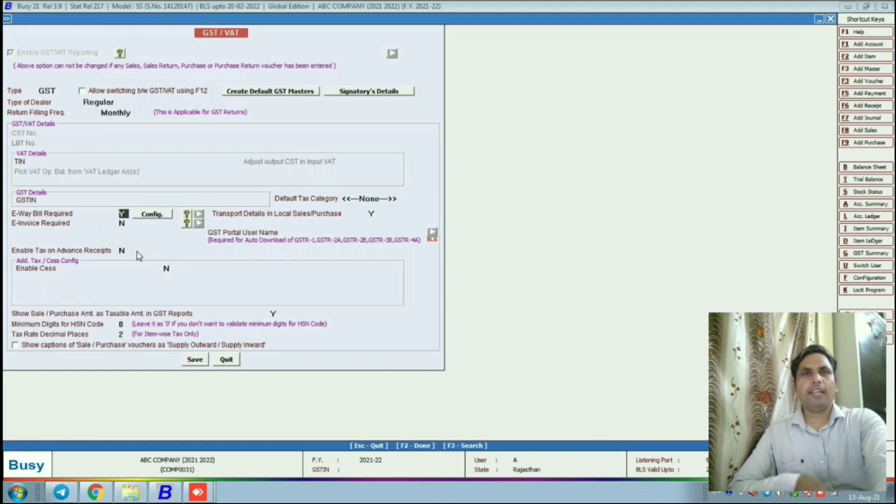
click(152, 216)
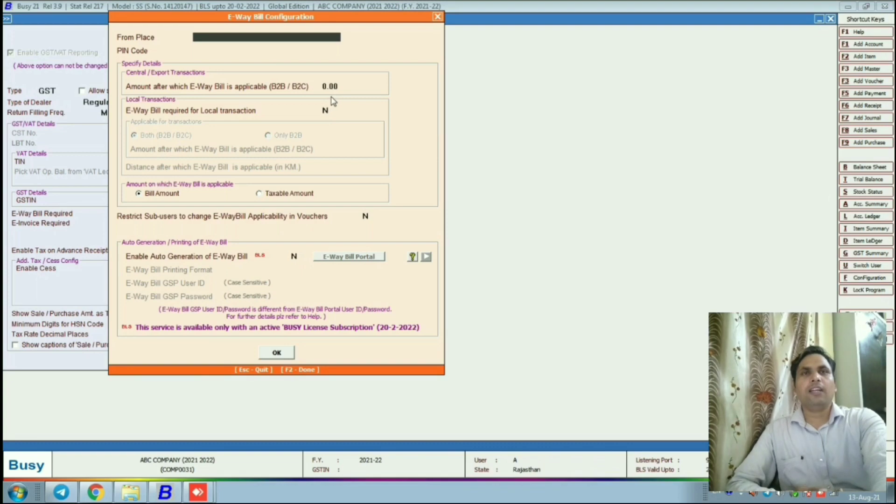
click(345, 90)
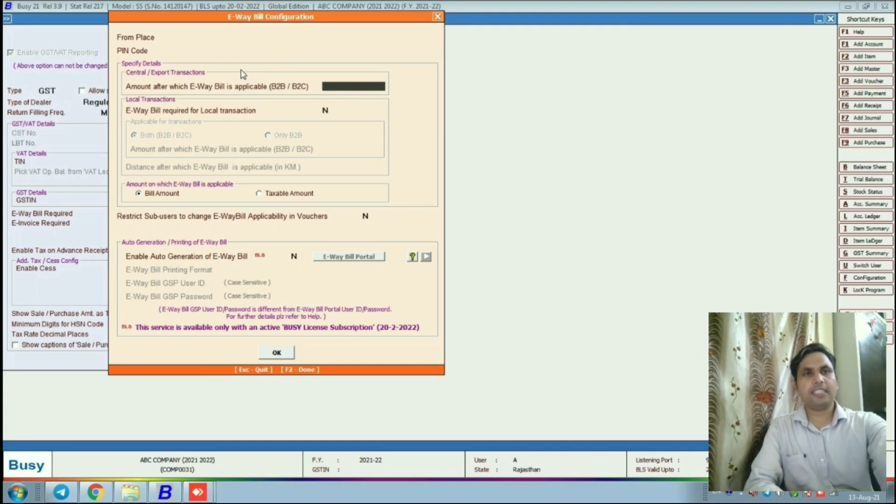
text(5000)
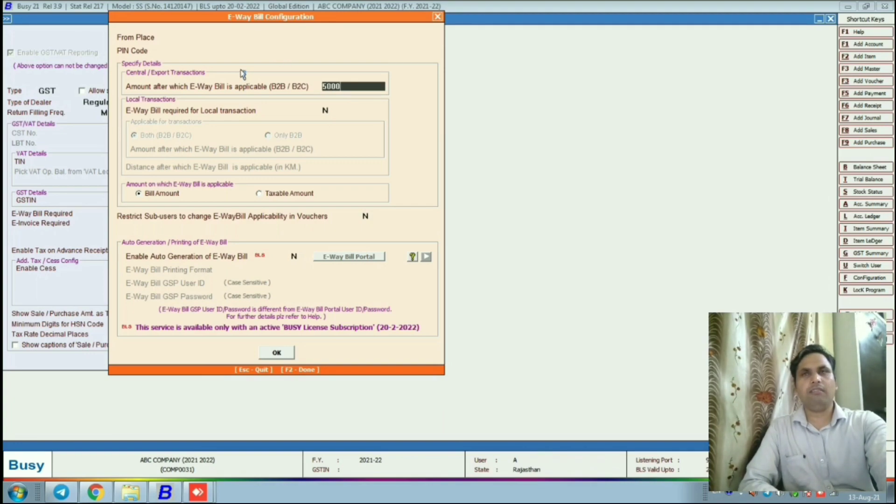
text(0)
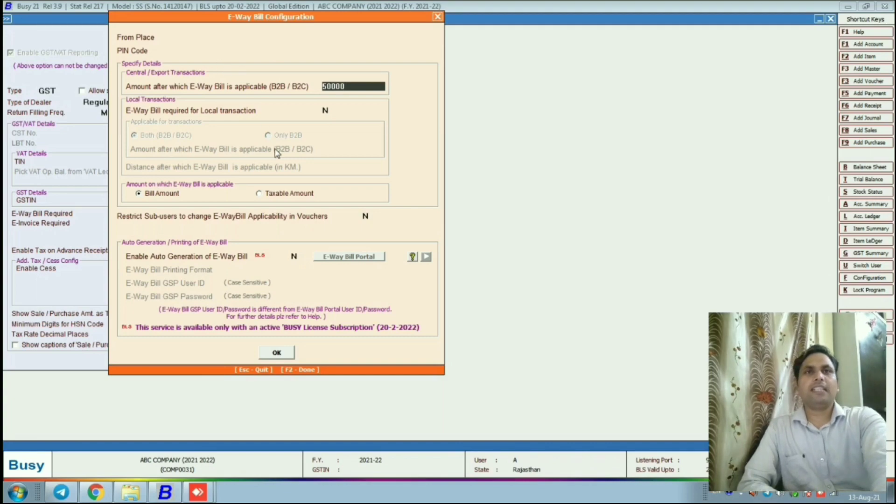
key(Return)
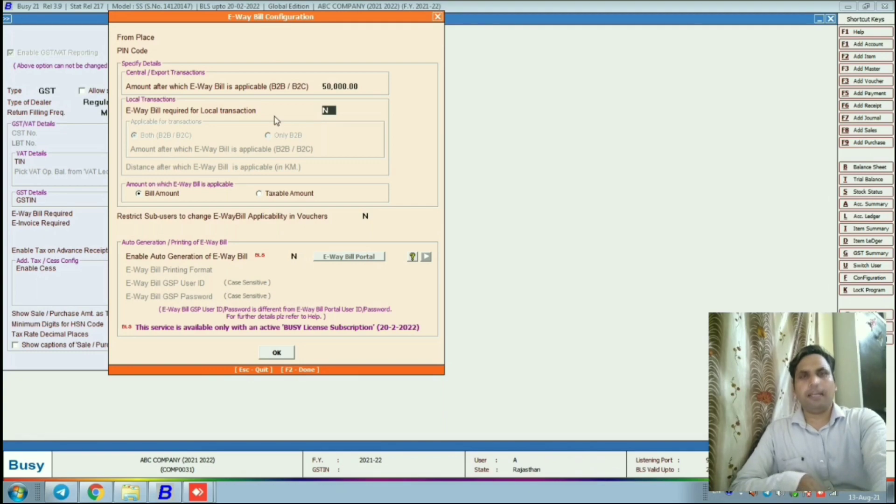
Step: Require the E-Way Bill for local transactions, with an applicability amount of 50,000 and a distance of 0 km
text(Y)
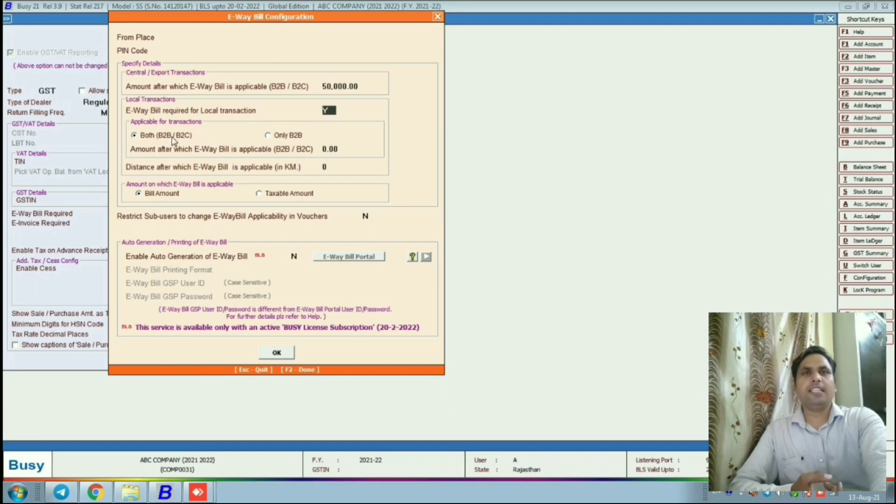
click(353, 150)
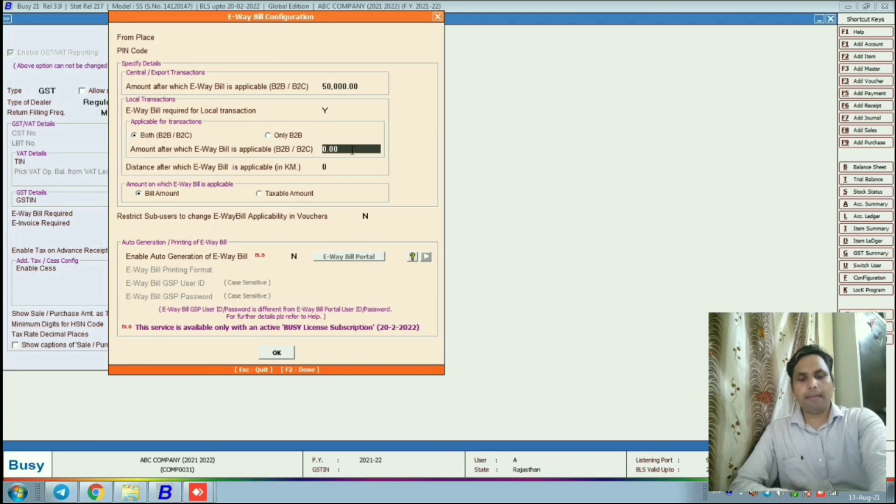
text(50000)
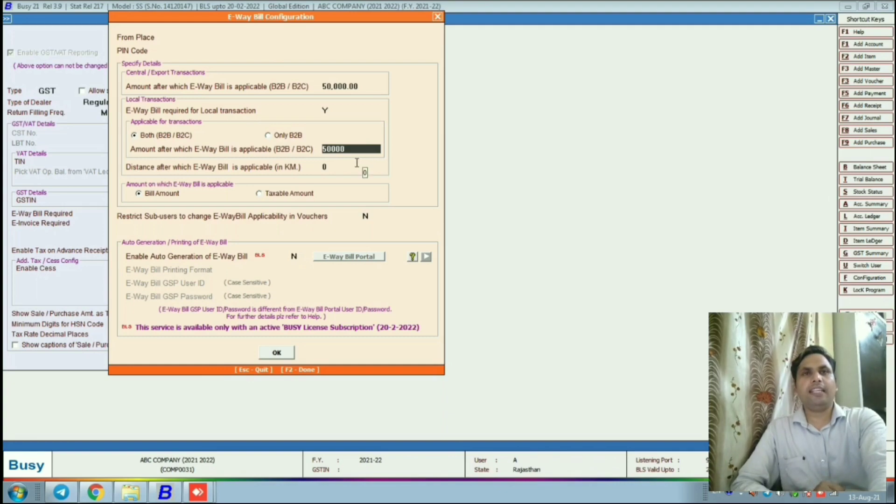
key(Return)
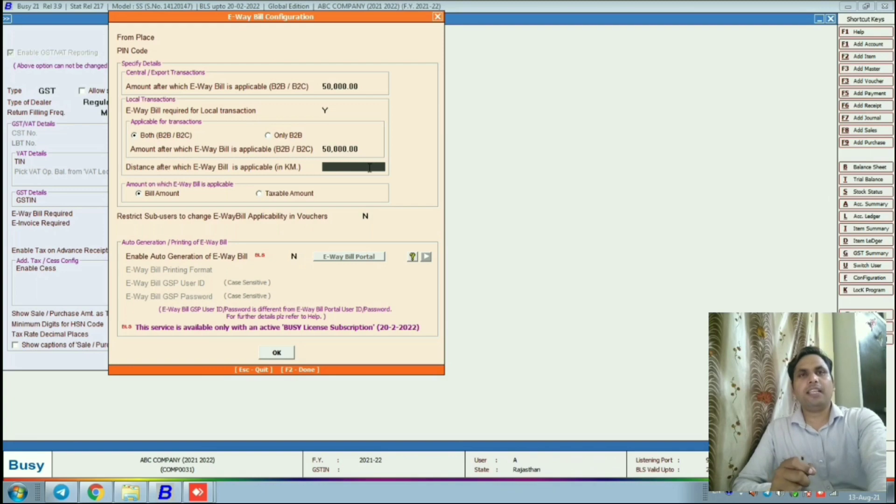
text(0)
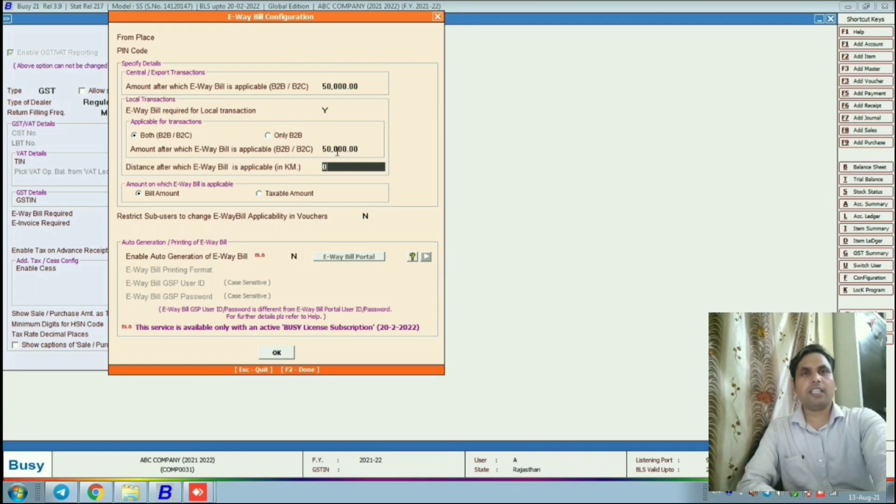
key(Return)
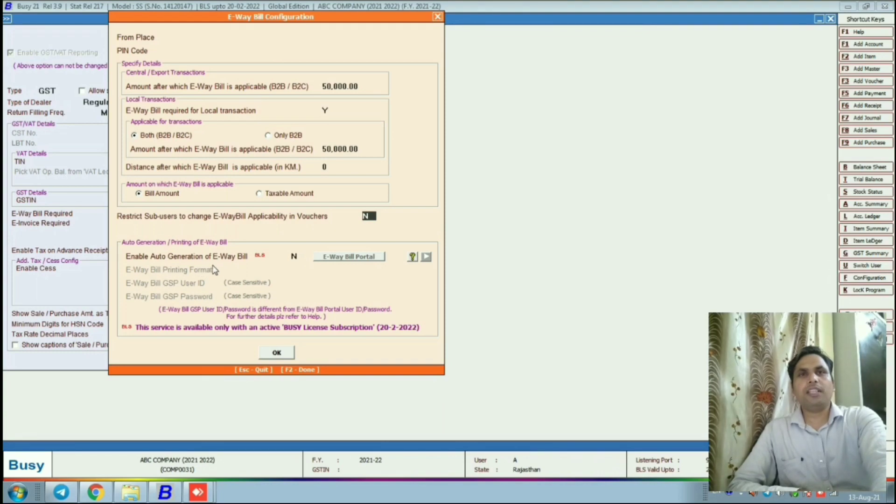
Step: Enable auto generation of E-Way Bills, leave the GSP user ID blank and accept the E-Way Bill configuration
click(296, 255)
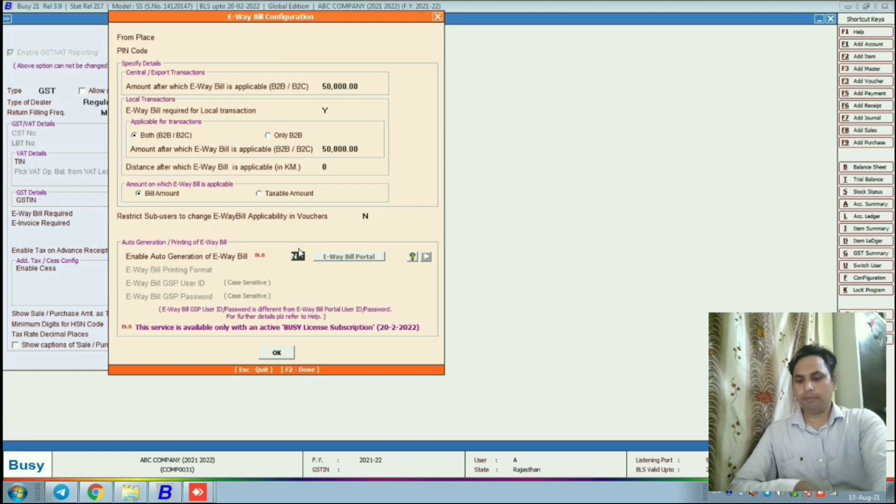
text(Y)
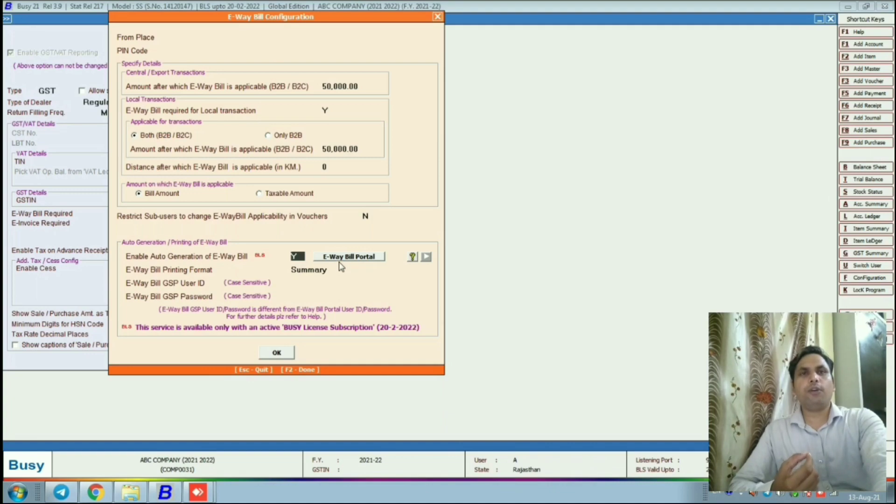
click(311, 280)
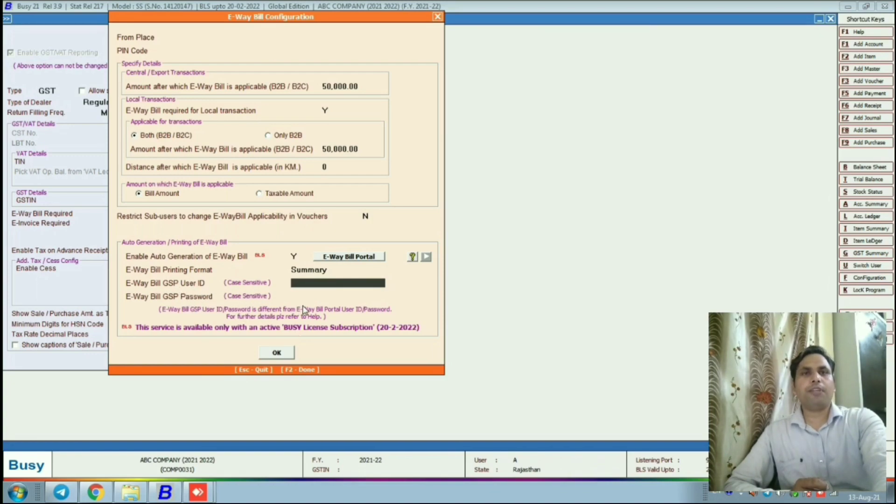
click(277, 353)
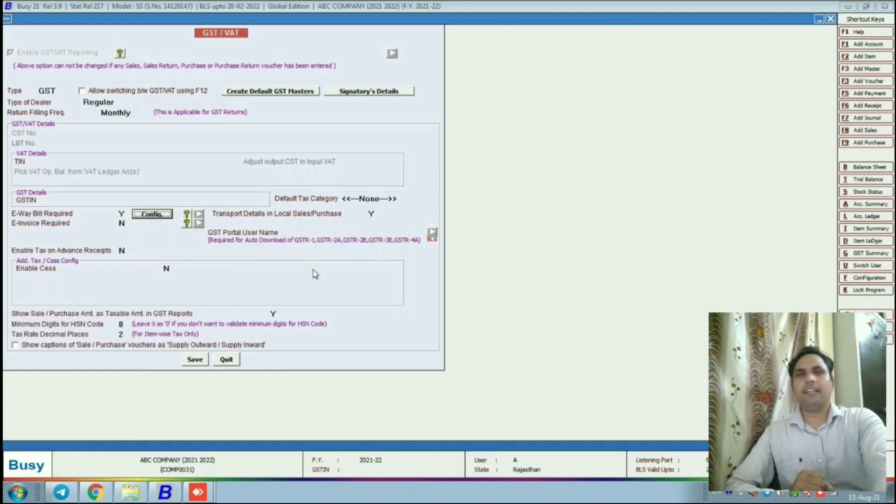
Step: Set E-Invoice Required to Y and accept the E-Invoice configuration without entering any details
click(123, 223)
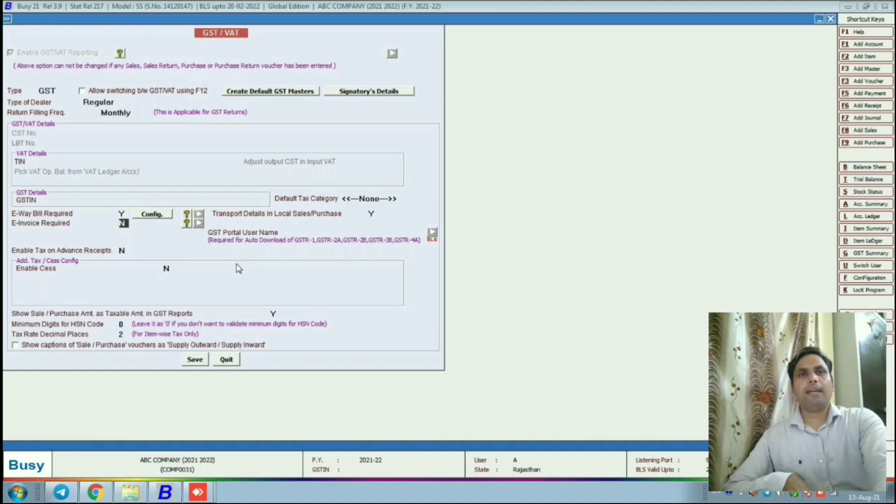
key(y)
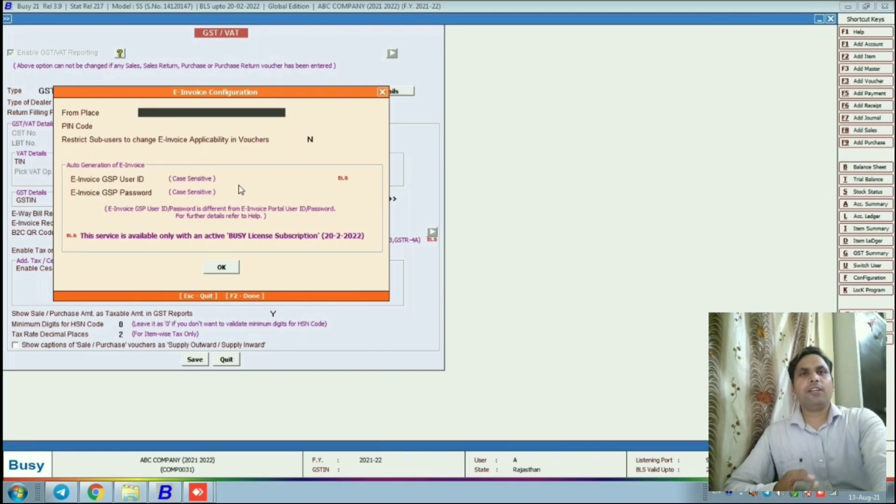
click(222, 270)
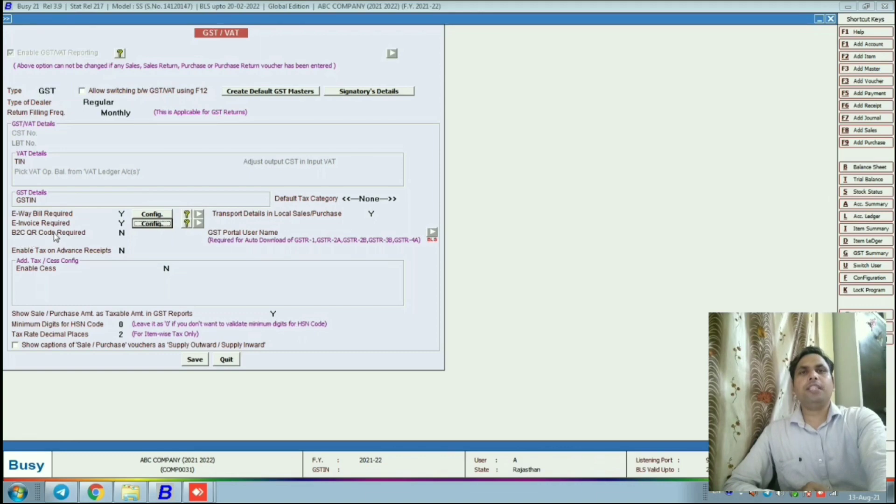
Step: Set B2C QR Code Required to Y and accept the existing payee and bank details in its configuration
click(127, 236)
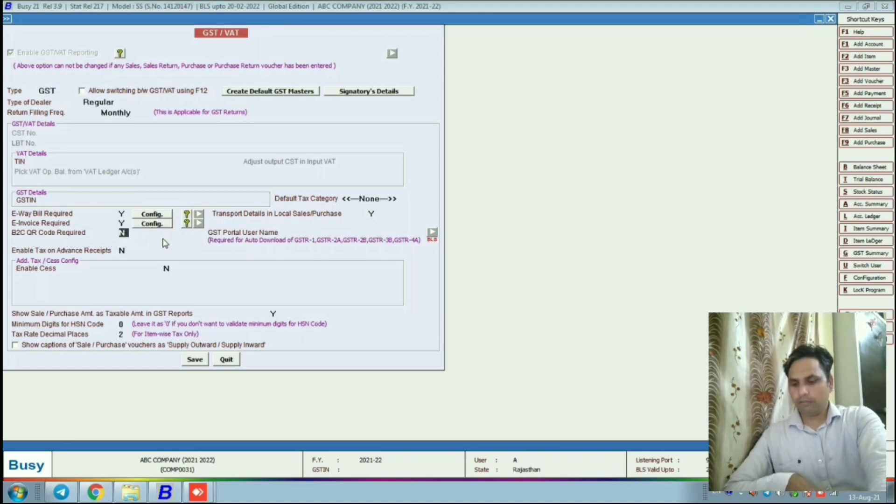
text(y)
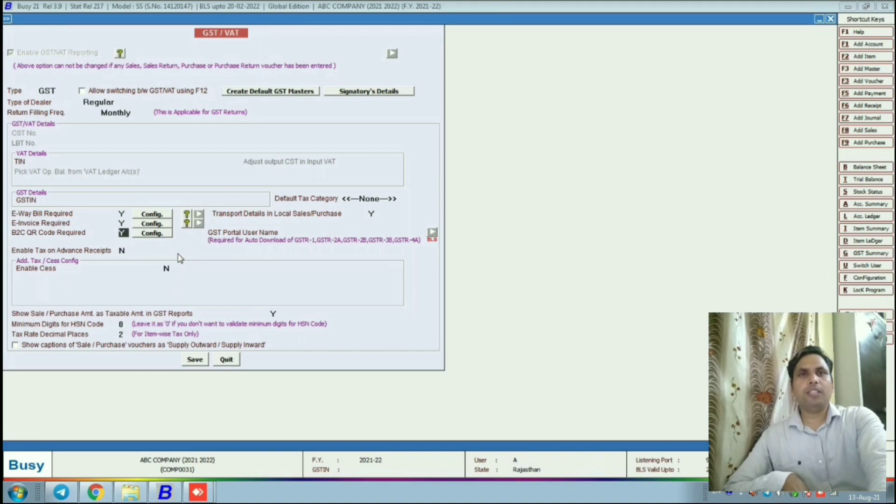
click(154, 233)
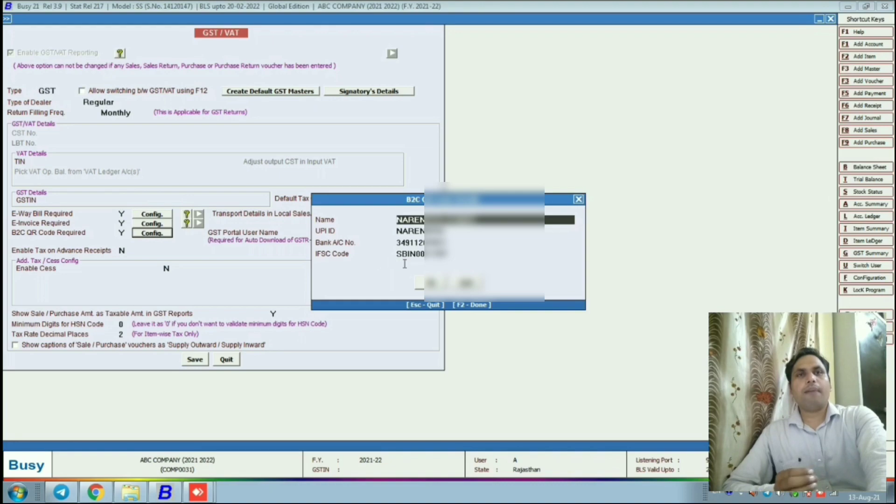
click(423, 283)
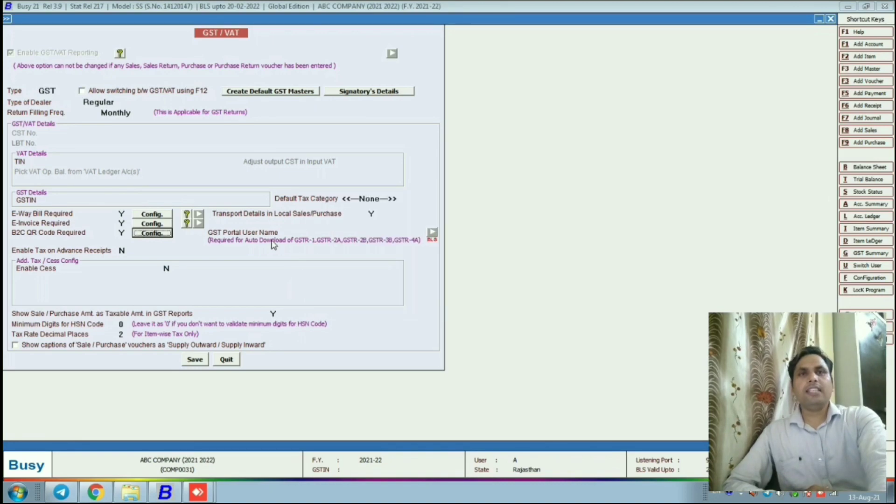
Step: Try enabling Cess in the additional tax configuration, leaving the GST Portal User Name blank, and set it back to N
click(303, 230)
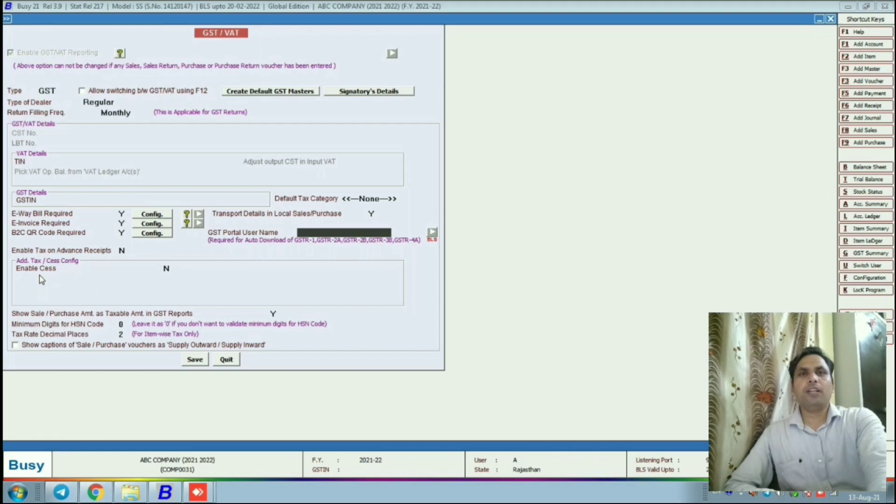
click(167, 269)
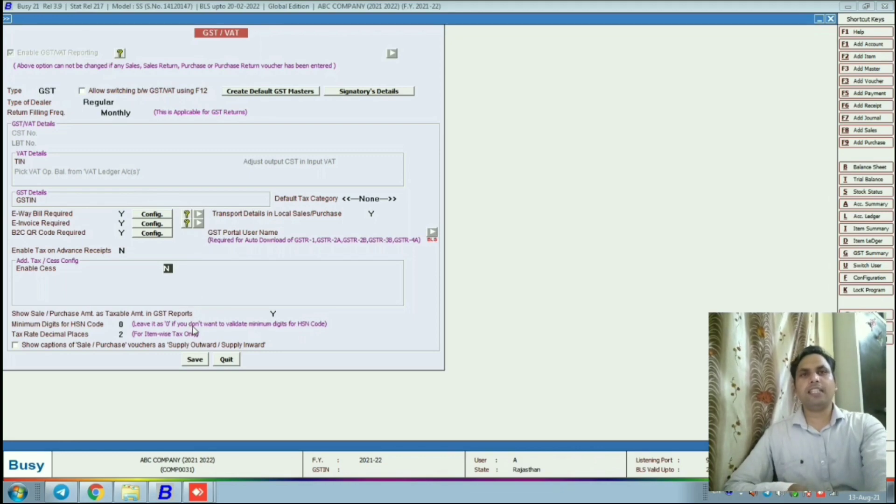
key(y)
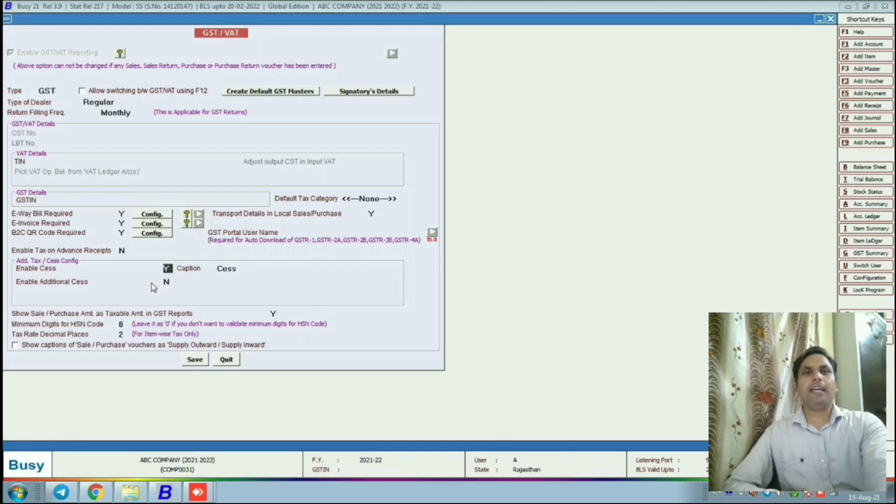
click(180, 293)
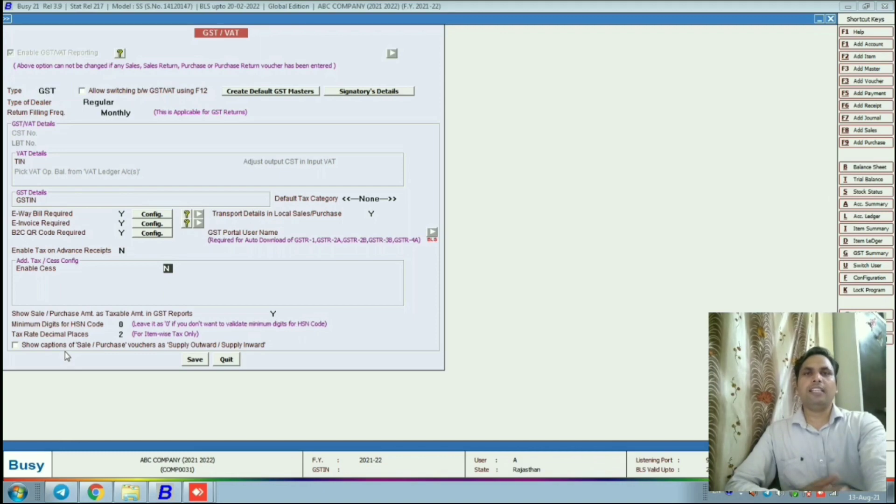
Step: Show the captions of Sale / Purchase vouchers as 'Supply Outward / Supply Inward' and save the GST/VAT configuration
click(31, 347)
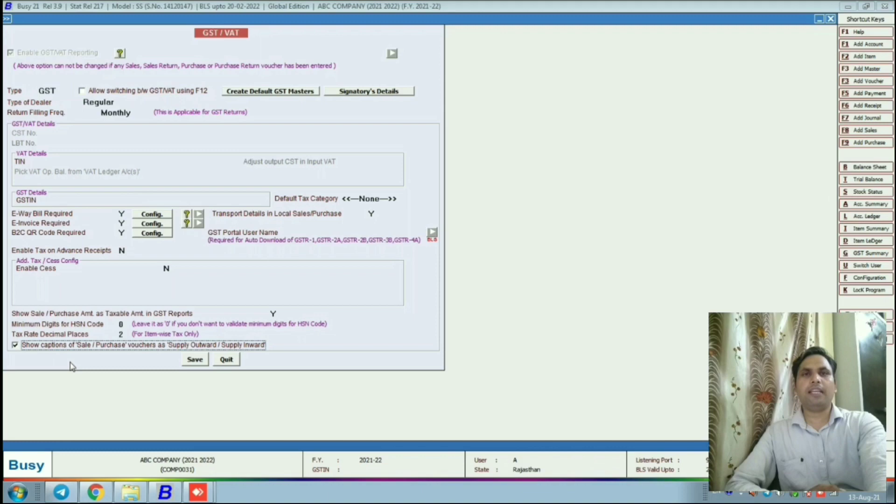
click(195, 361)
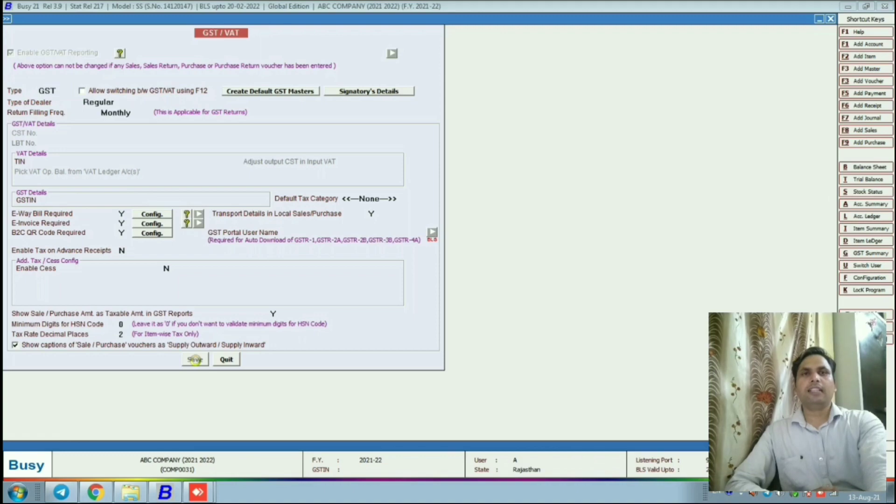
key(Escape)
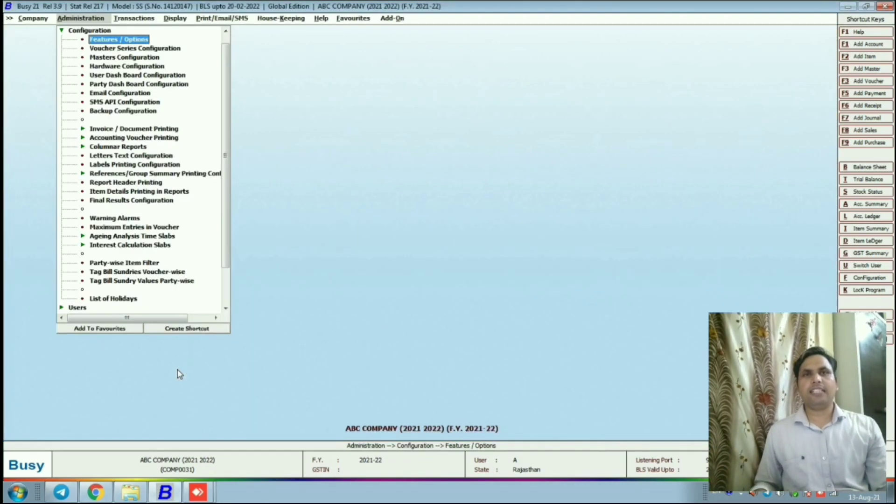
Step: Check how the sales and purchase voucher types are captioned among the transactions
key(Right)
key(Return)
key(Left)
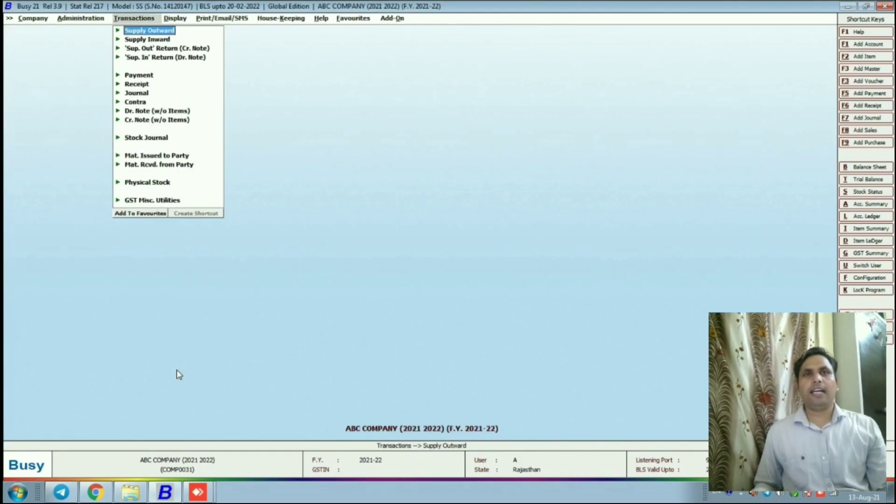
key(Down)
key(Up)
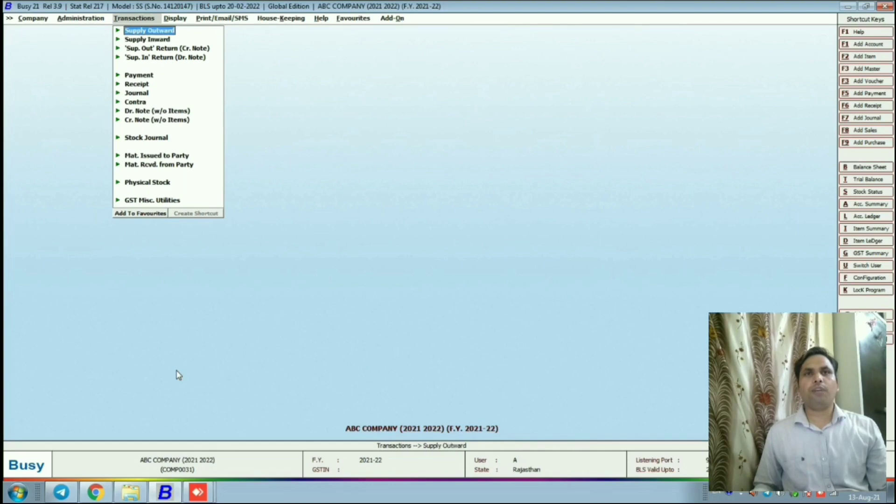
key(Down)
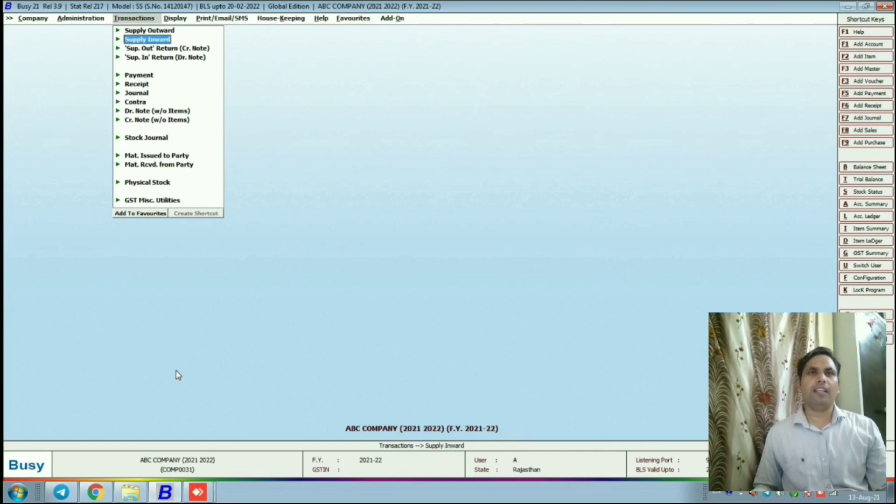
Step: Reopen the GST/VAT features and turn off the 'Supply Outward / Supply Inward' captions for Sale / Purchase vouchers
key(Escape)
key(Left)
key(Return)
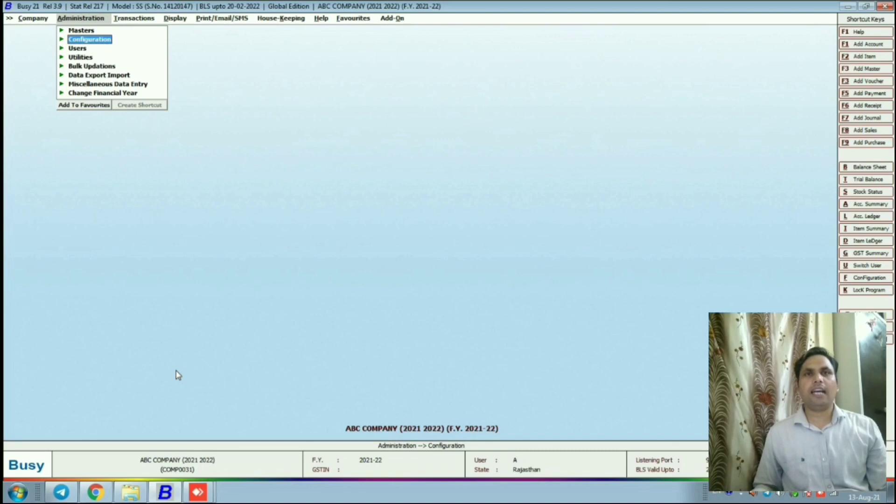
key(Up)
key(Down)
key(Right)
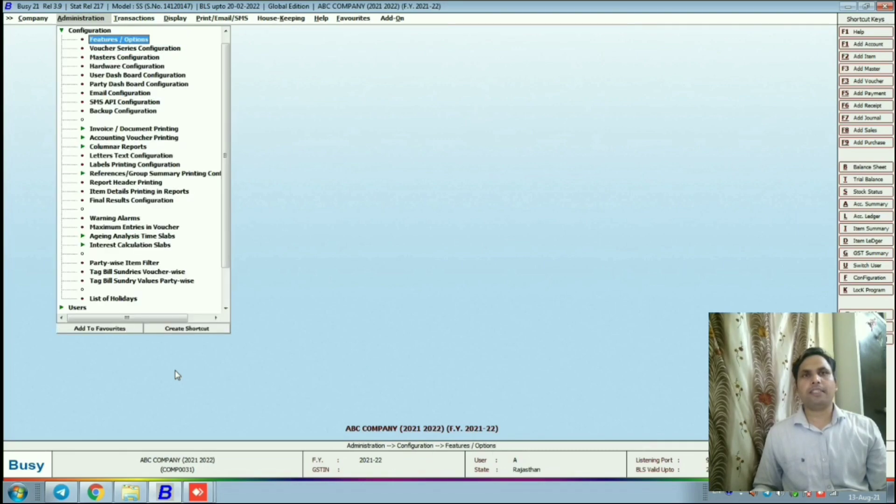
key(Return)
key(Down)
key(Down)
key(Down)
key(Down)
key(Return)
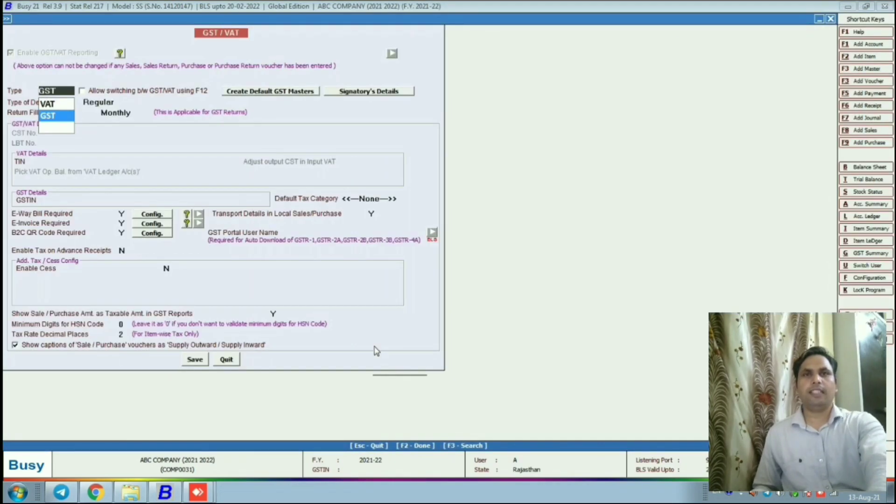
click(15, 345)
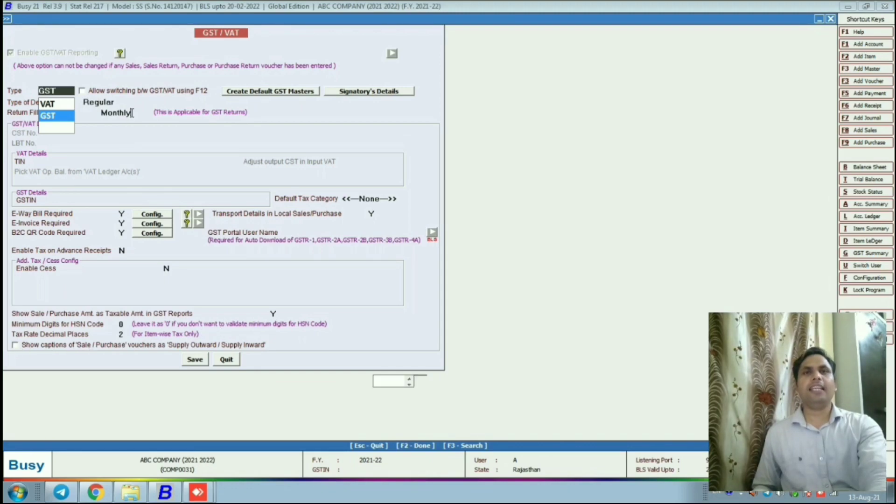
Step: Look at the Return Filing Frequency choices and leave the GST/VAT features
click(127, 114)
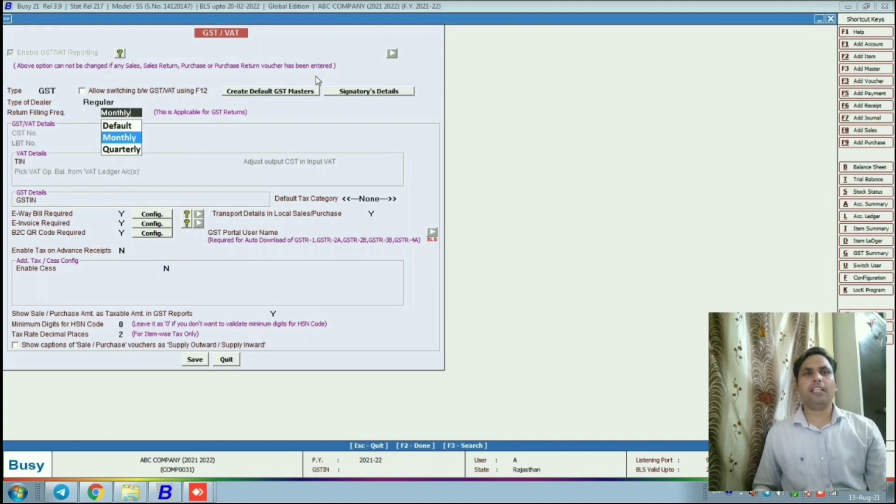
key(Escape)
key(Escape)
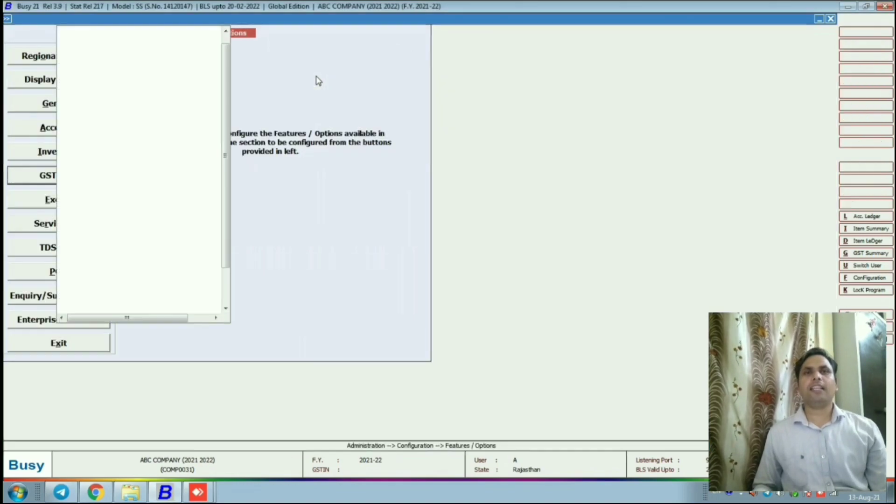
Step: Recheck the captions of the sales and purchase voucher types after turning off the supply captions
key(Right)
key(Right)
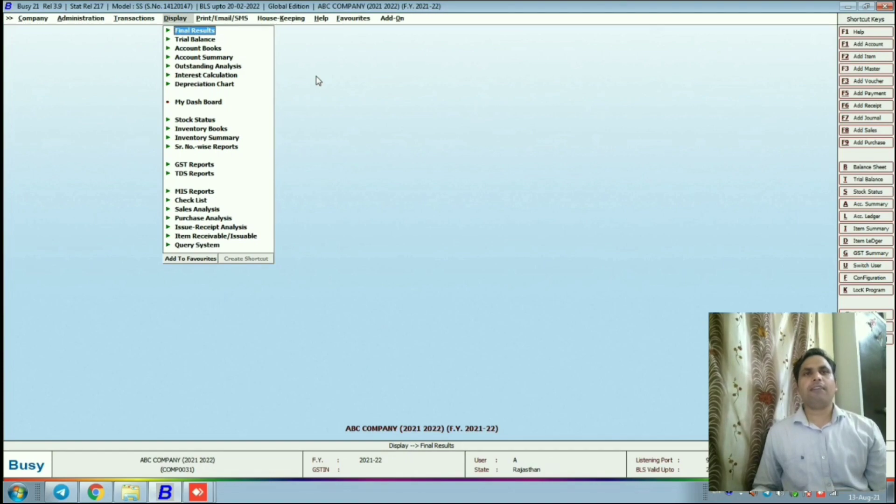
key(Left)
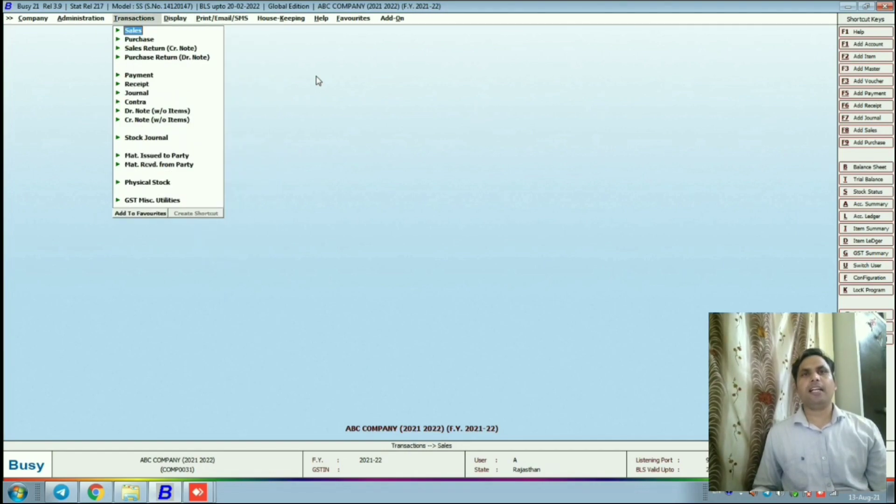
Step: Open the Form GSTR-3B options from the GST returns in the GST reports
key(Return)
key(Right)
key(Down)
key(Down)
key(Return)
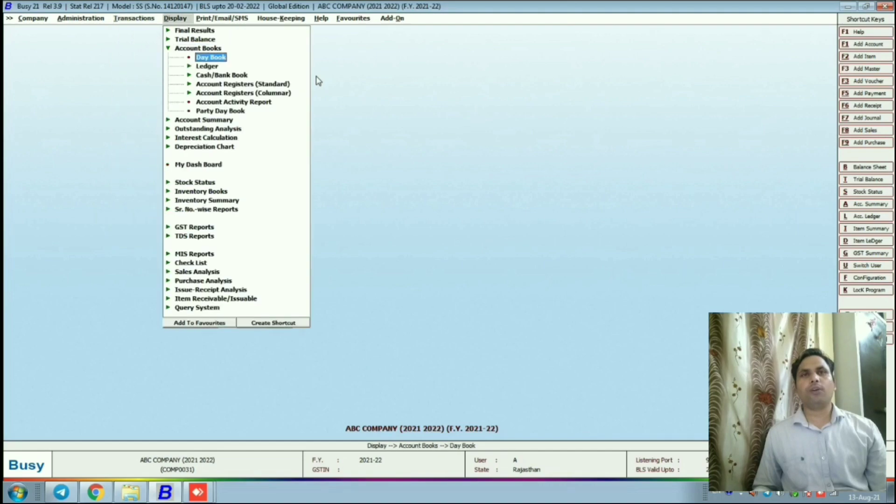
key(Down)
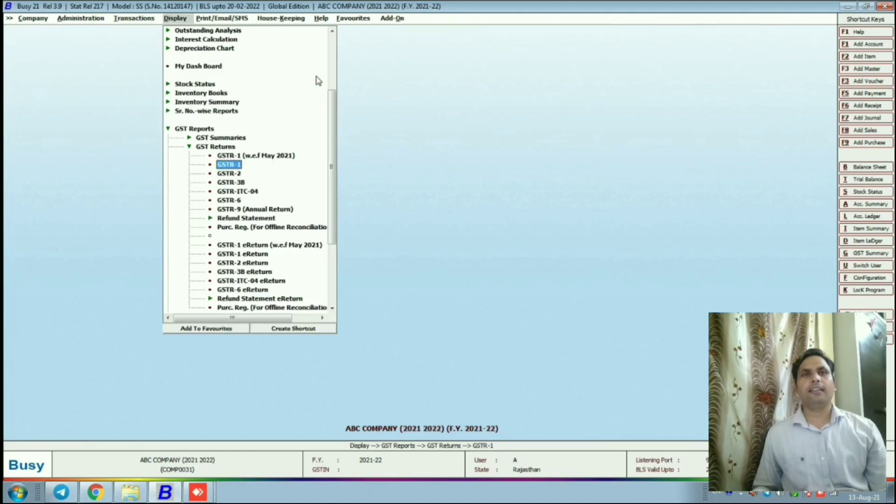
key(Escape)
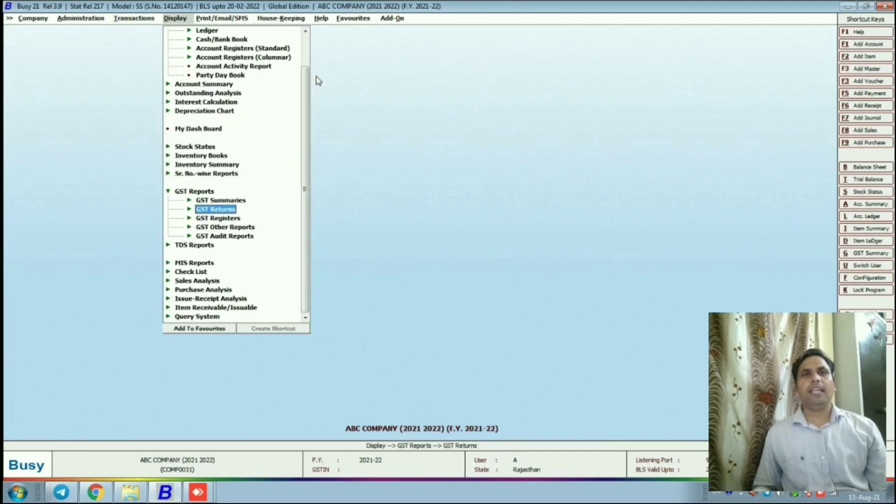
key(Return)
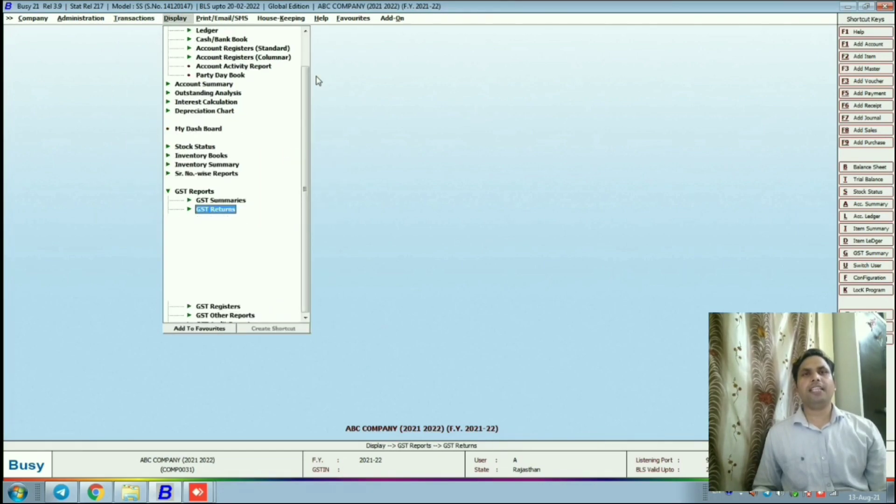
key(Down)
key(Down)
key(Up)
key(Up)
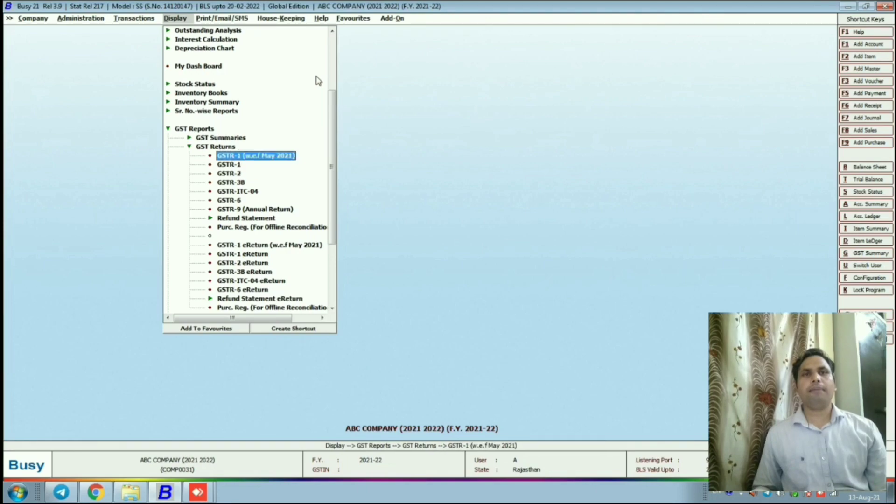
key(Down)
key(Down)
key(Down)
key(Return)
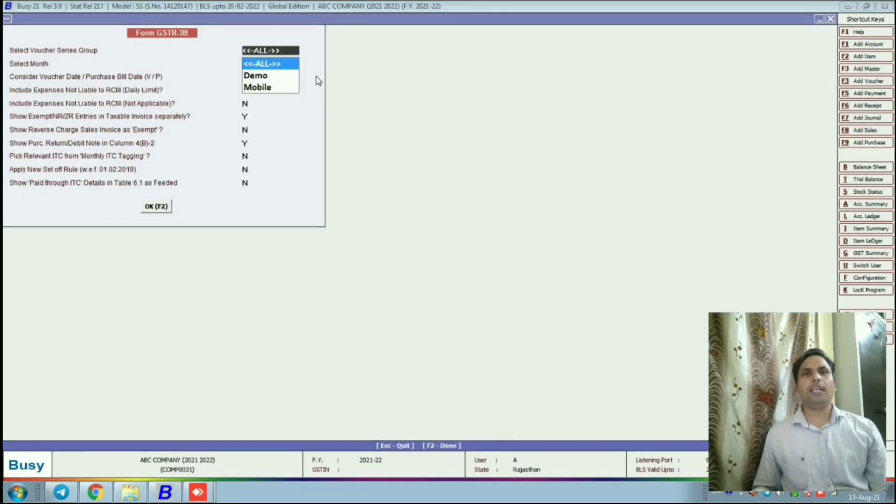
Step: Keep all voucher series groups, browse the selectable months for GSTR-3B and close the form without generating the report
key(Return)
key(Down)
key(Down)
key(Up)
key(Up)
key(Up)
key(Up)
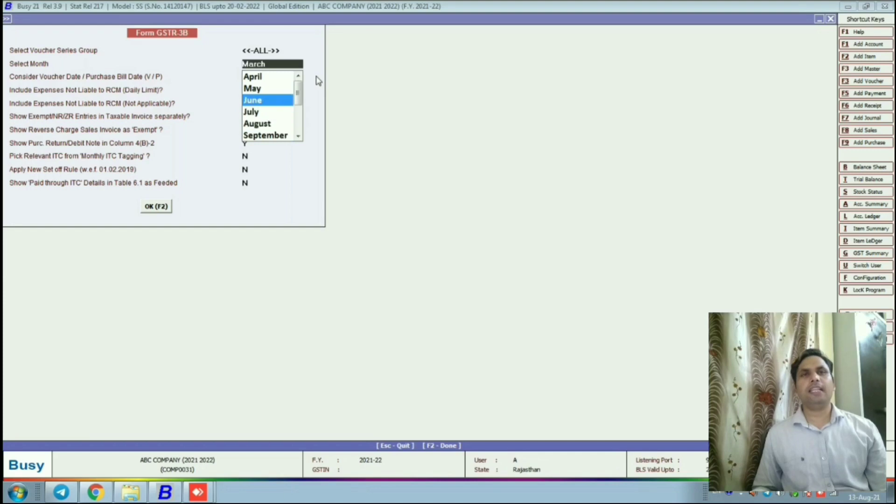
key(Down)
key(Down)
key(Down)
key(Down)
key(Escape)
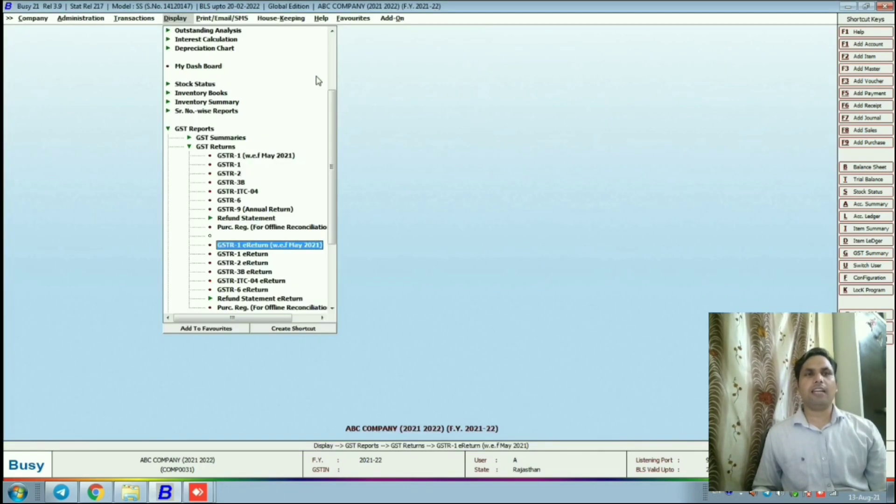
Step: Start the GSTR-1 eReturn (w.e.f. May 2021), continue without a company GSTIN and choose a report format to generate
key(Return)
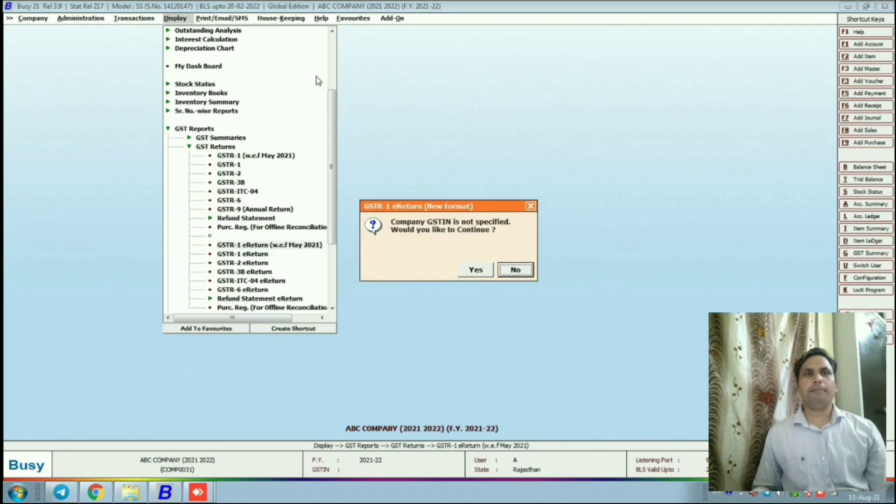
key(Left)
key(Return)
key(Right)
key(Right)
key(Right)
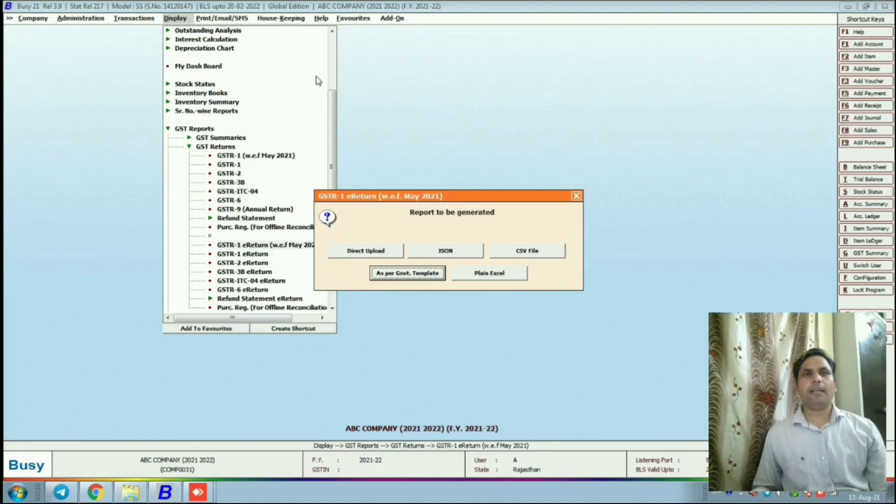
key(Left)
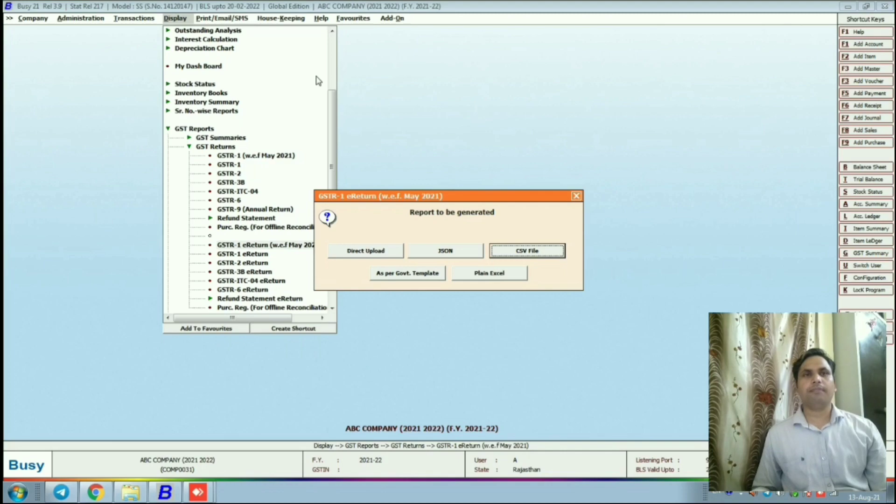
key(Right)
key(Right)
key(Return)
key(Return)
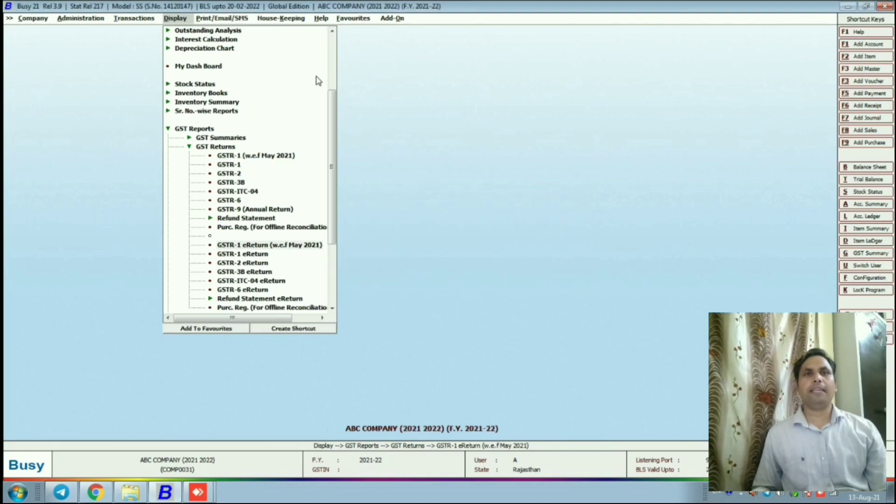
Step: Browse the selectable months for the GSTR-1 eReturn and close it without generating the return
key(Return)
key(Return)
key(Return)
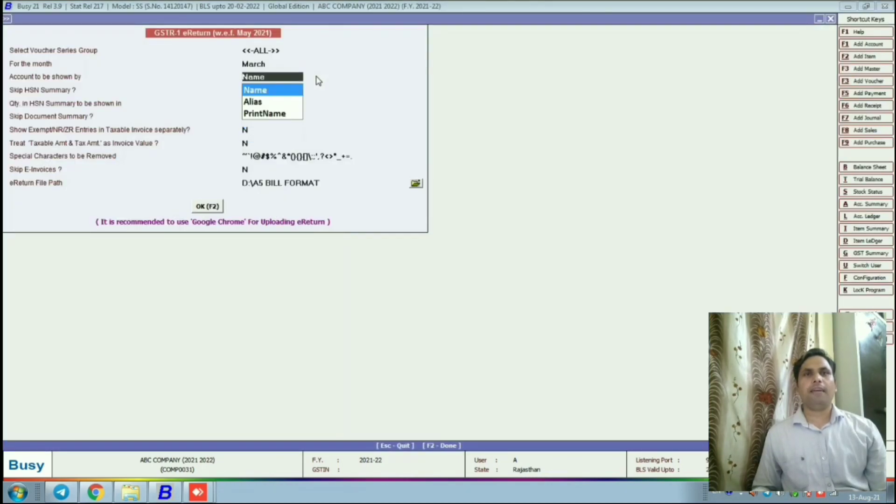
key(Escape)
key(Up)
key(Up)
key(Up)
key(Up)
key(Up)
key(Up)
key(Up)
key(Up)
key(Up)
key(Up)
key(Up)
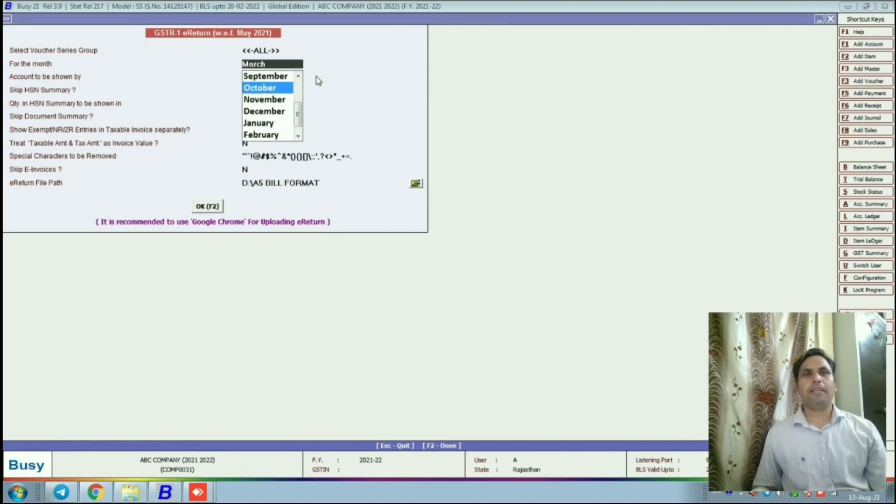
key(Up)
key(Up)
key(Up)
key(Up)
key(Up)
key(Up)
key(Up)
key(Up)
key(Up)
key(Up)
key(Up)
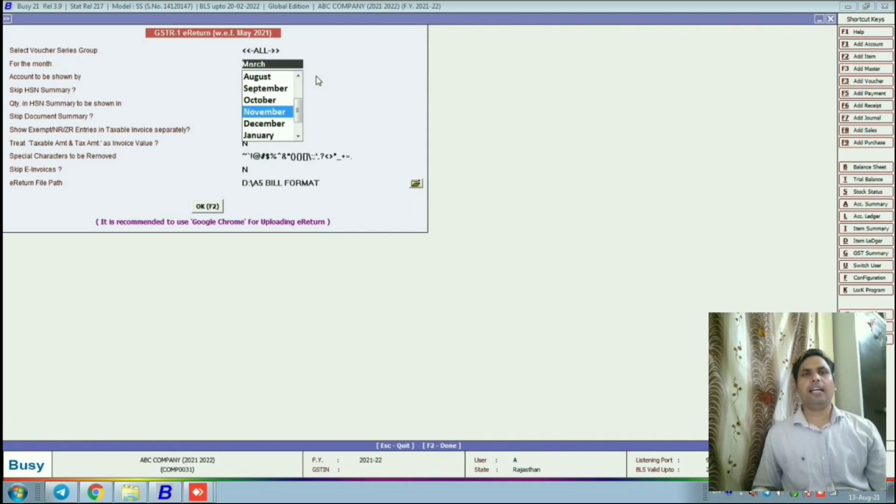
key(Up)
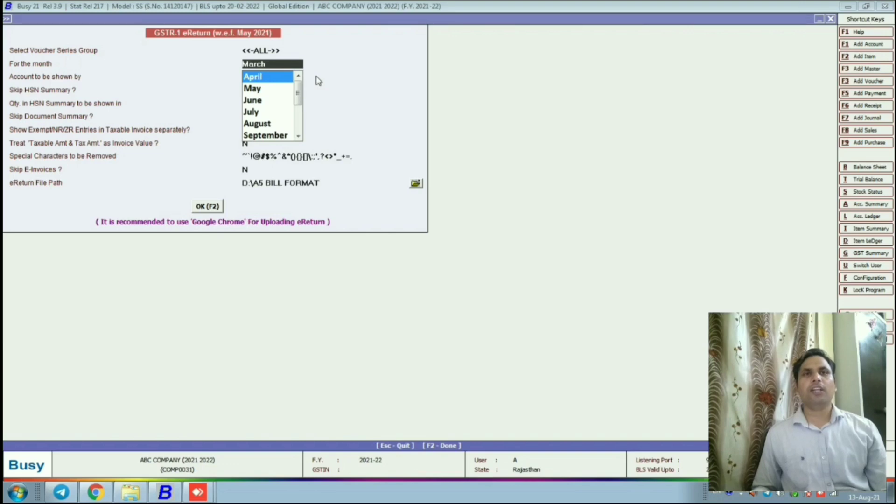
key(Escape)
key(Escape)
key(Escape)
key(Left)
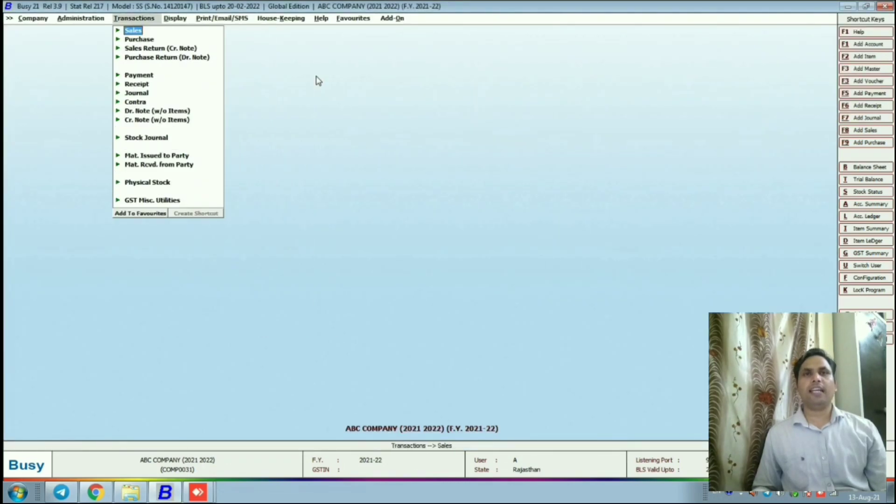
Step: Open the GST/VAT section of the company's Features / Options configuration
key(Escape)
key(Left)
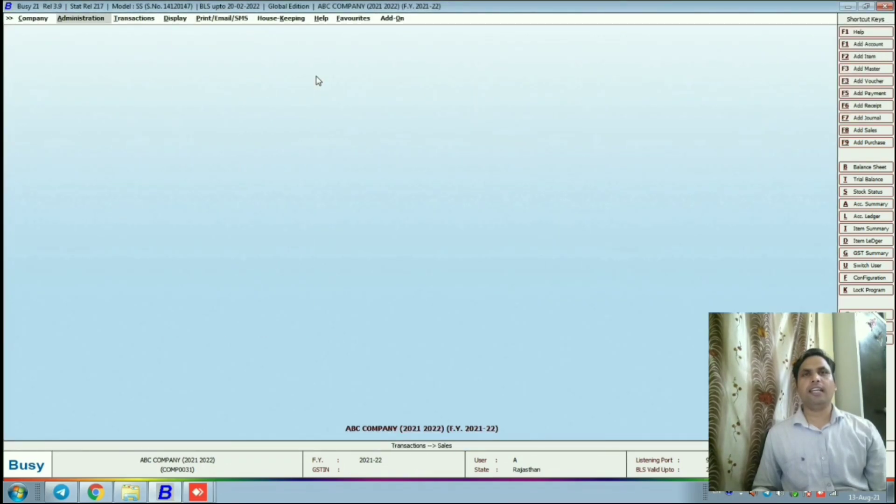
key(Return)
key(Return)
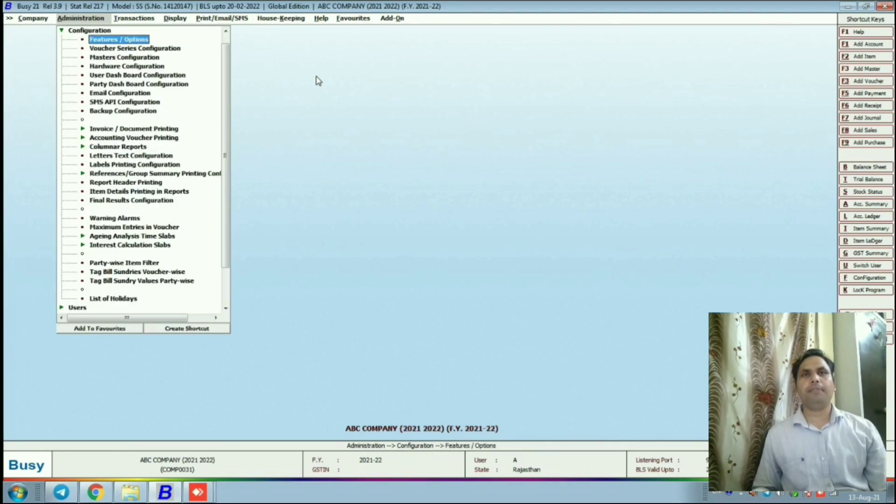
key(Return)
key(Down)
key(Down)
key(Down)
key(Down)
key(Down)
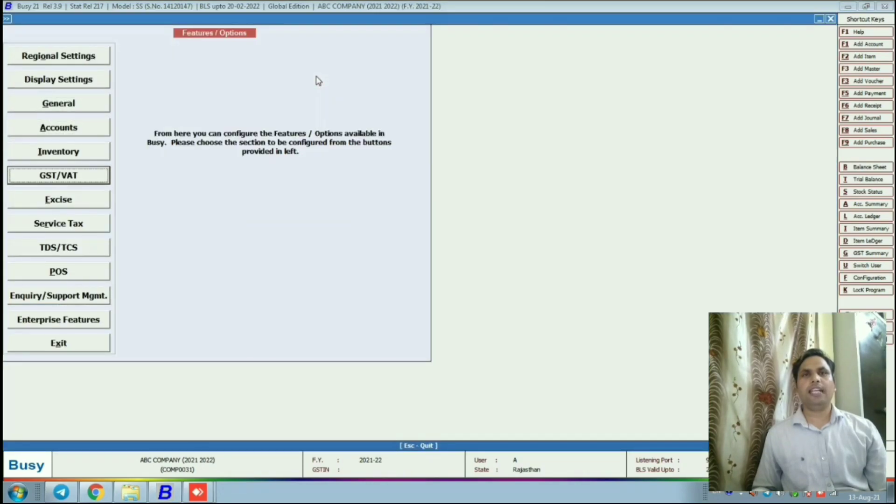
key(Return)
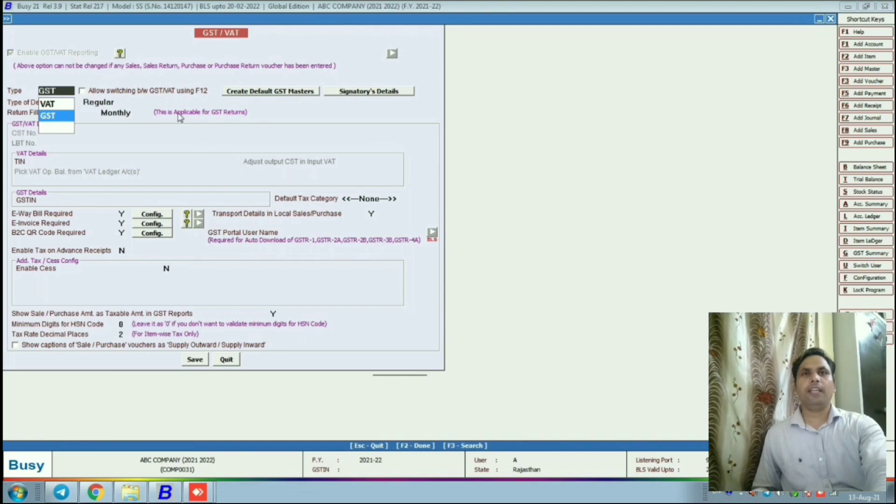
Step: Set the Return Filing Freq. to Quarterly for the GST type, save the GST/VAT settings and close the configuration
key(Return)
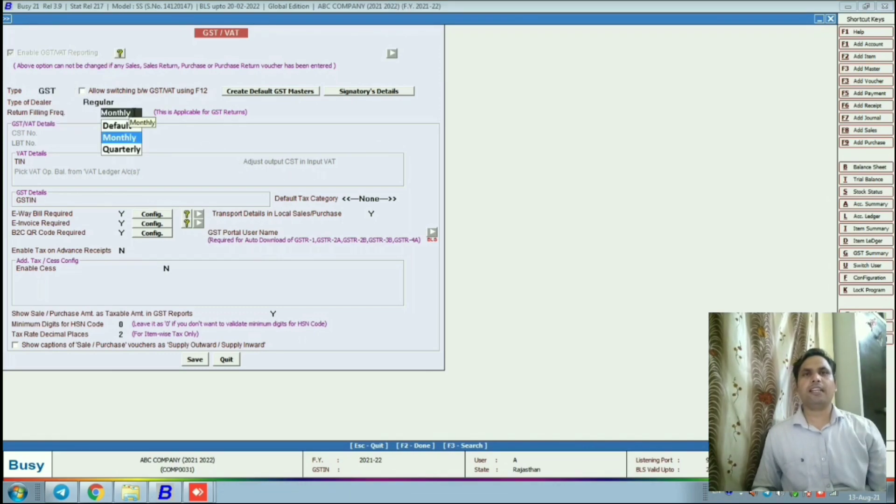
key(Down)
key(Return)
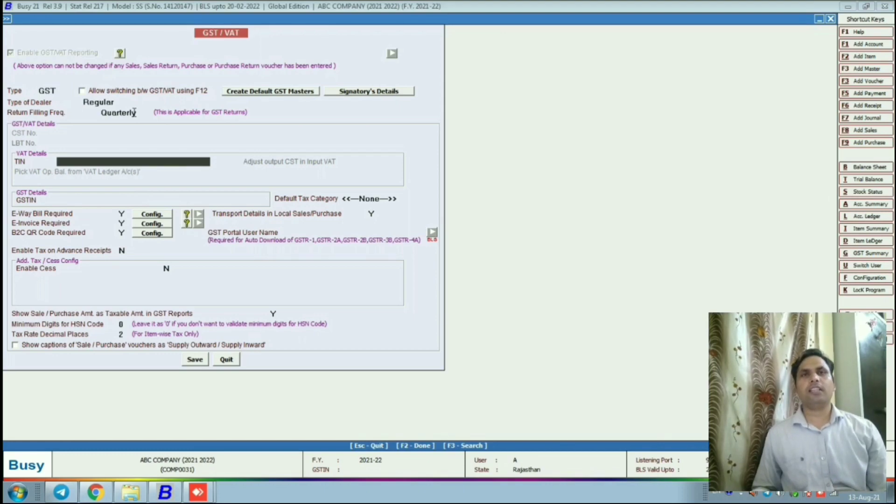
key(F2)
key(Return)
key(F2)
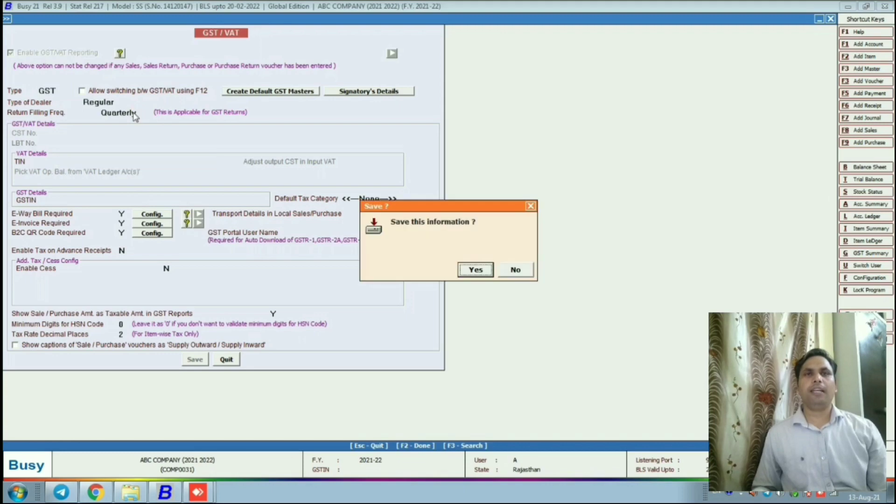
key(Return)
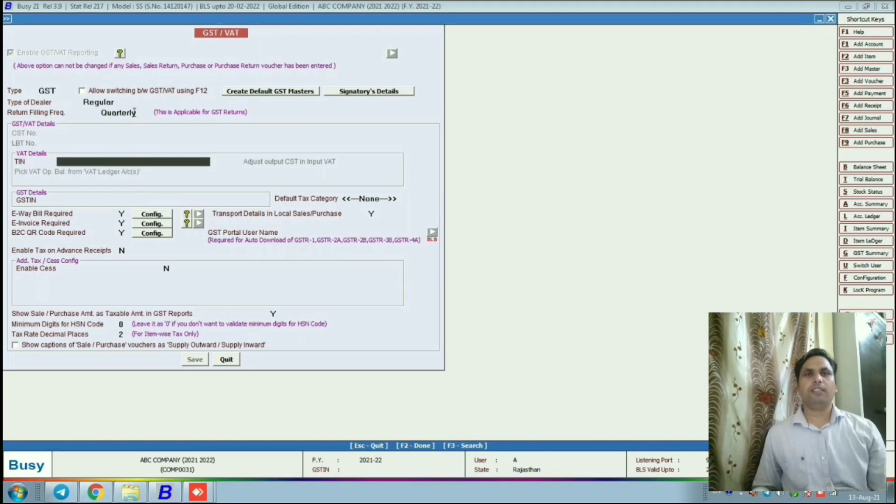
key(Escape)
key(Escape)
key(Escape)
Step: Expand the GST Returns list within the GST Reports
key(Right)
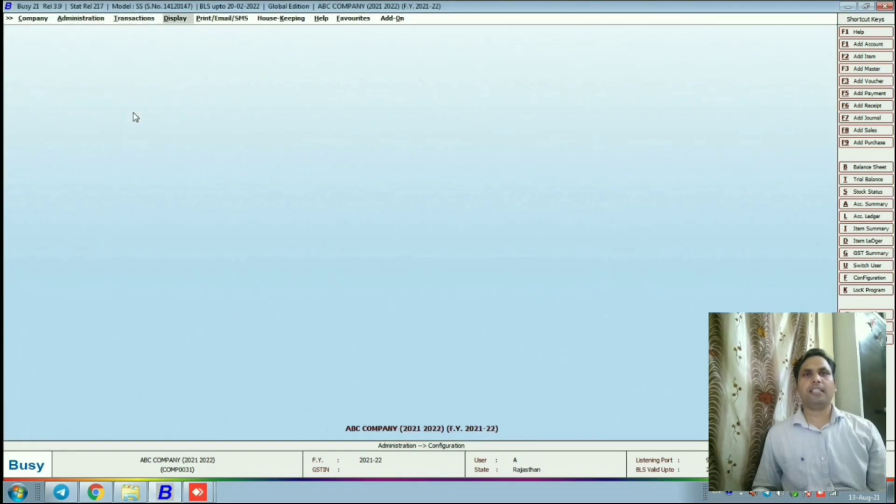
key(Return)
key(Down)
key(Down)
key(Down)
key(Down)
key(Down)
key(Down)
key(Down)
key(Down)
key(Down)
key(Down)
key(Down)
key(Down)
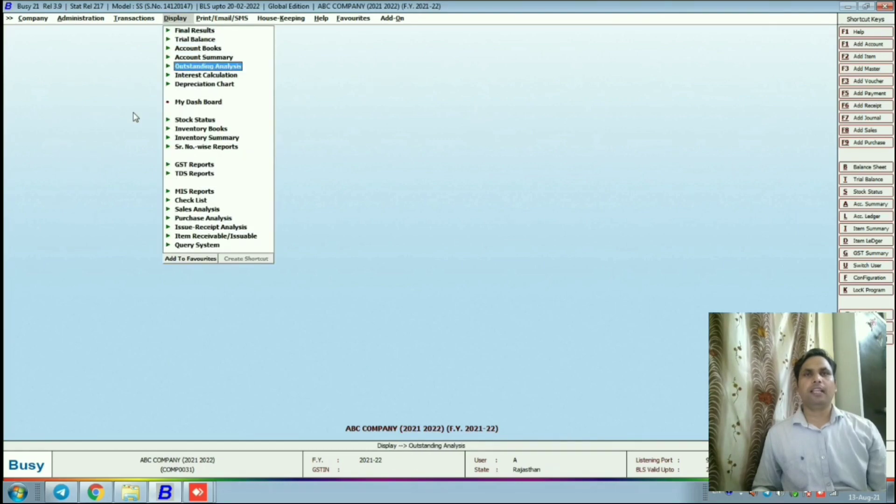
key(Return)
key(Down)
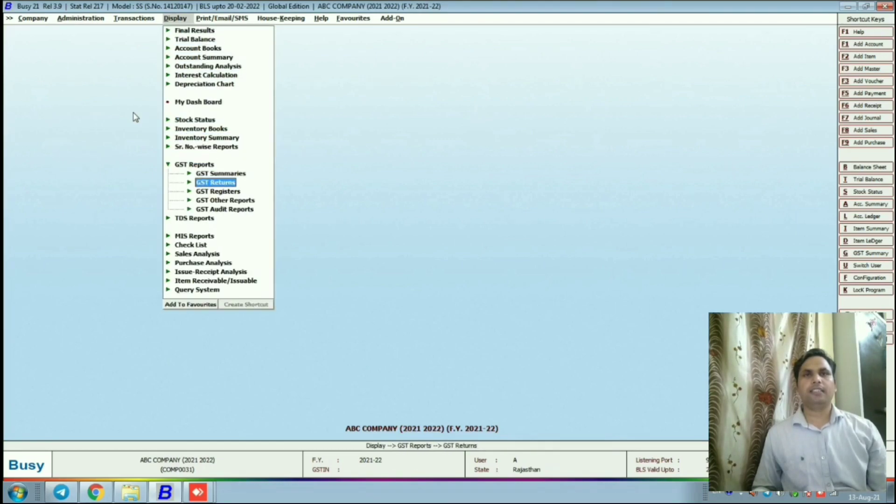
key(Return)
Step: Open the Form GSTR-3B report options from the GST returns
key(Down)
key(Down)
key(Down)
key(Down)
key(Down)
key(Down)
key(Down)
key(Down)
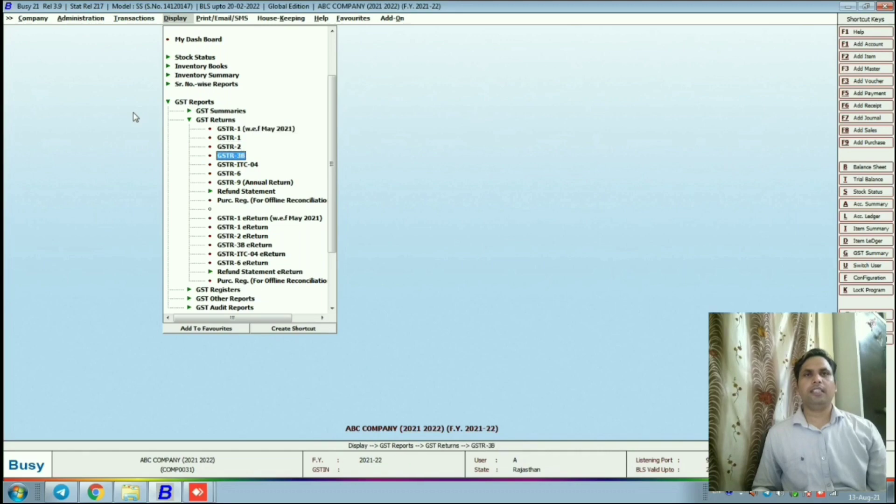
key(Up)
key(Up)
key(Up)
key(Up)
key(Up)
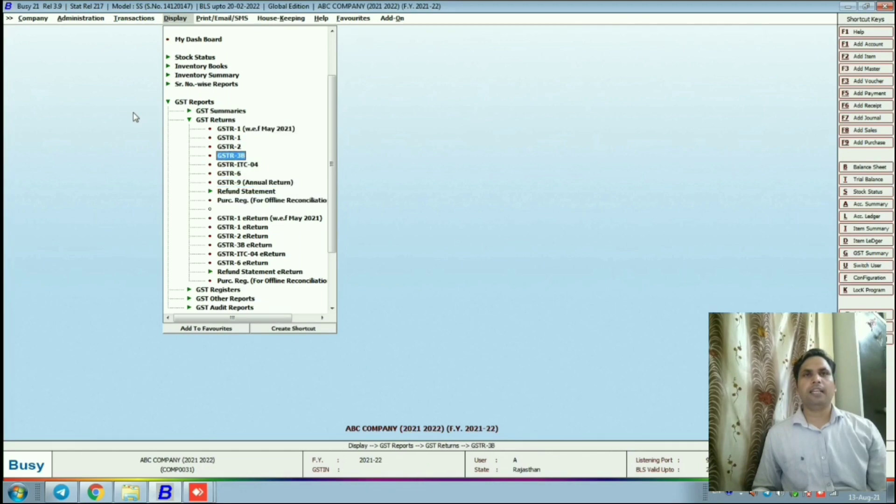
key(Return)
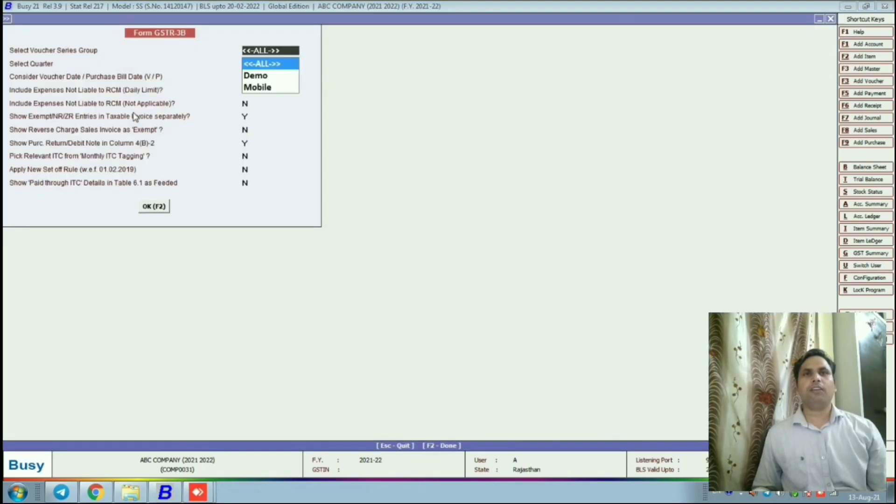
Step: Keep all voucher series groups, browse the selectable quarters for GSTR-3B and close the form without generating the report
key(Return)
key(Down)
key(Down)
key(Down)
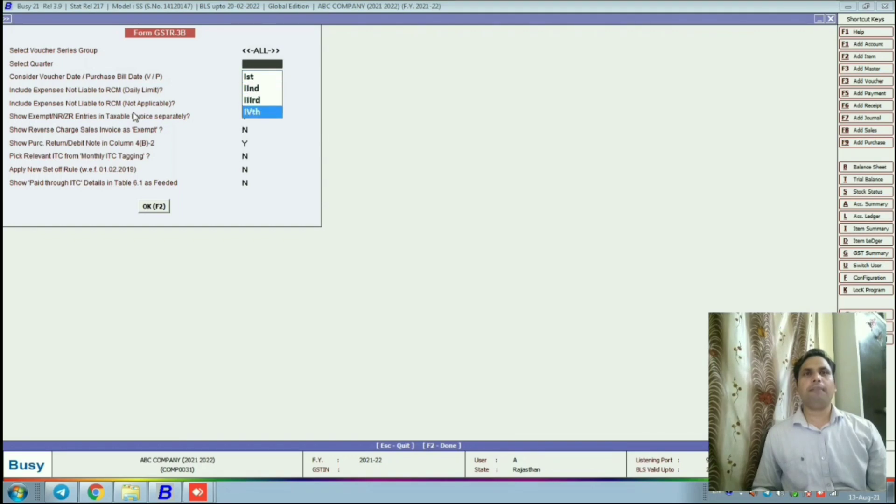
key(Up)
key(Up)
key(Up)
key(Down)
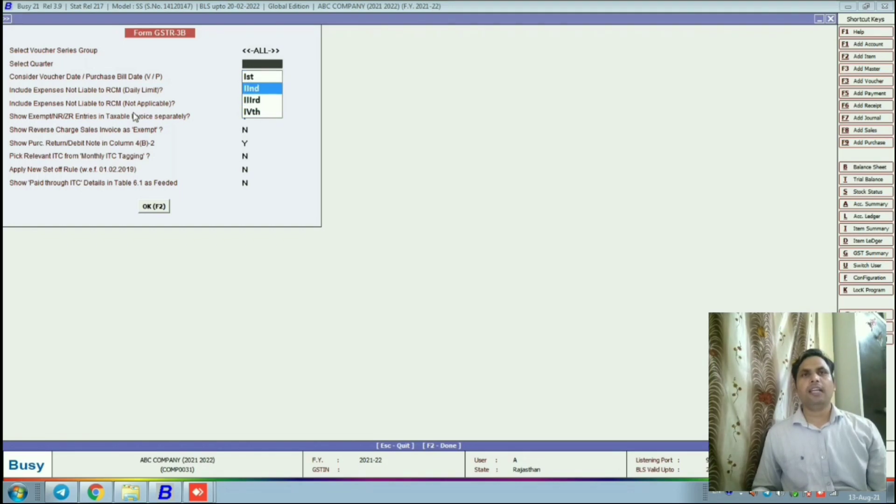
key(Up)
key(Down)
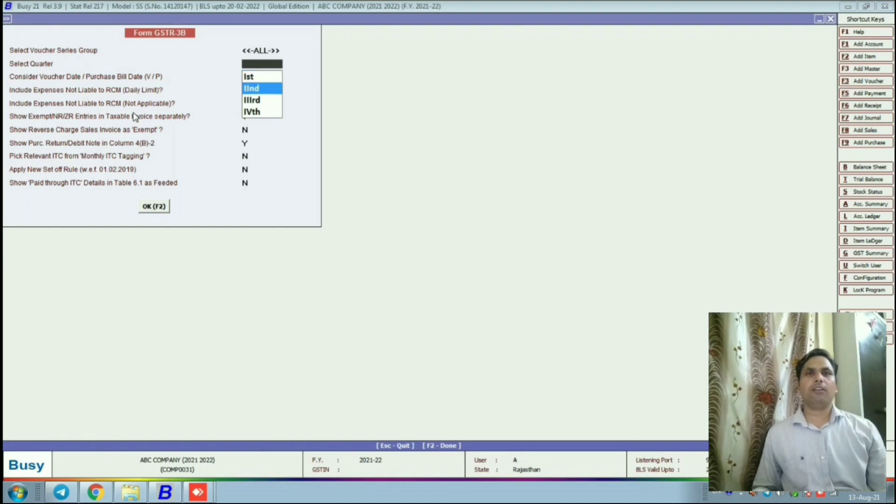
key(Up)
key(Down)
key(Down)
key(Down)
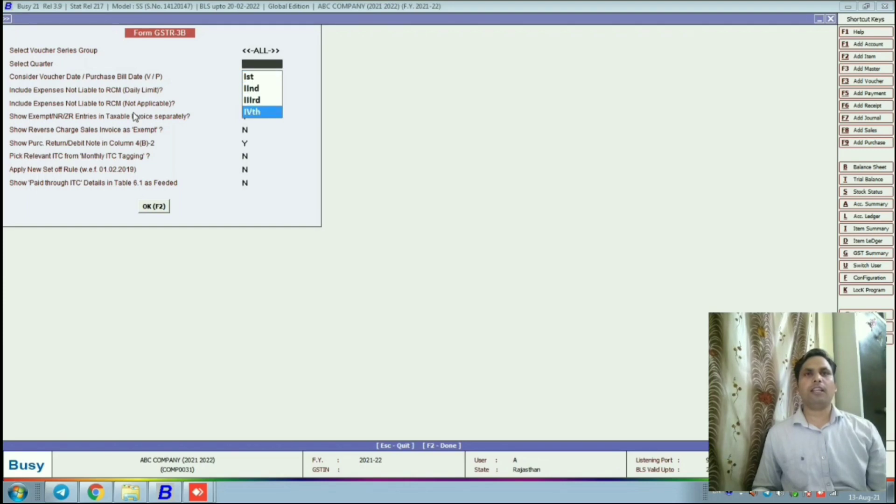
key(Up)
key(Up)
key(Up)
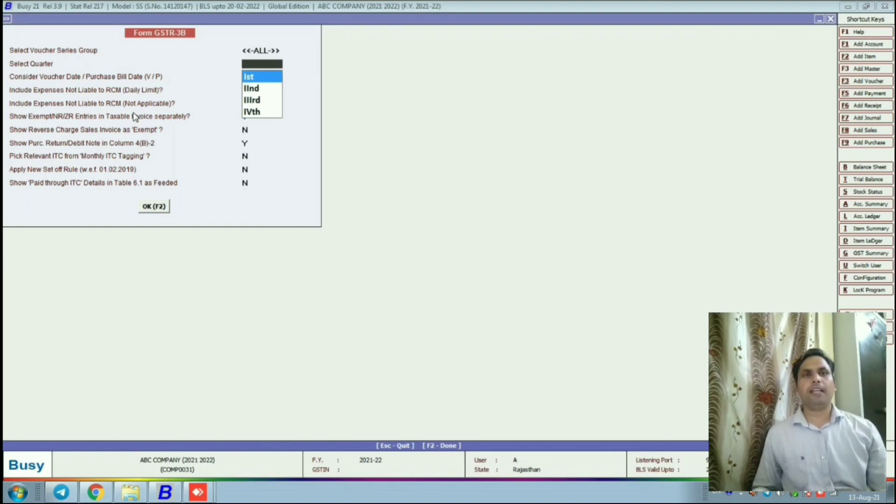
key(Escape)
Step: Reopen the GST/VAT section of Features / Options and move to the GST Portal User Name field
key(Down)
key(Down)
key(Down)
key(Down)
key(Down)
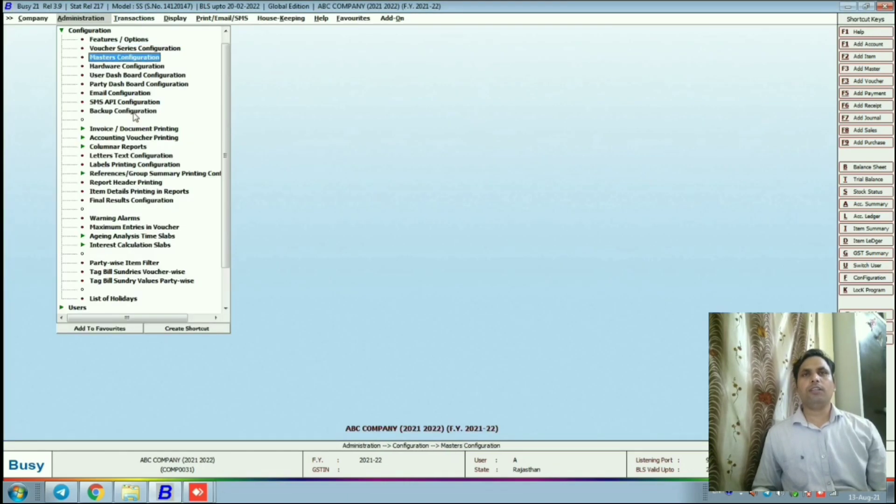
key(Up)
key(Up)
key(Up)
key(Up)
key(Up)
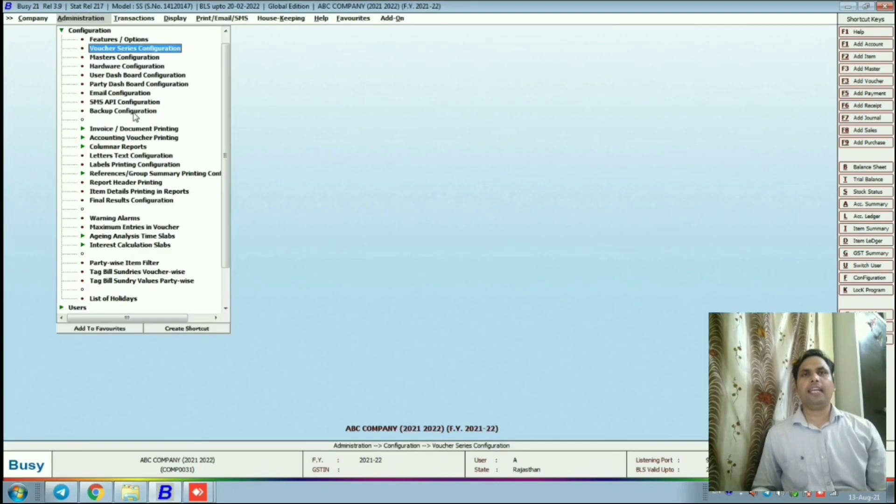
key(Return)
key(Up)
key(Return)
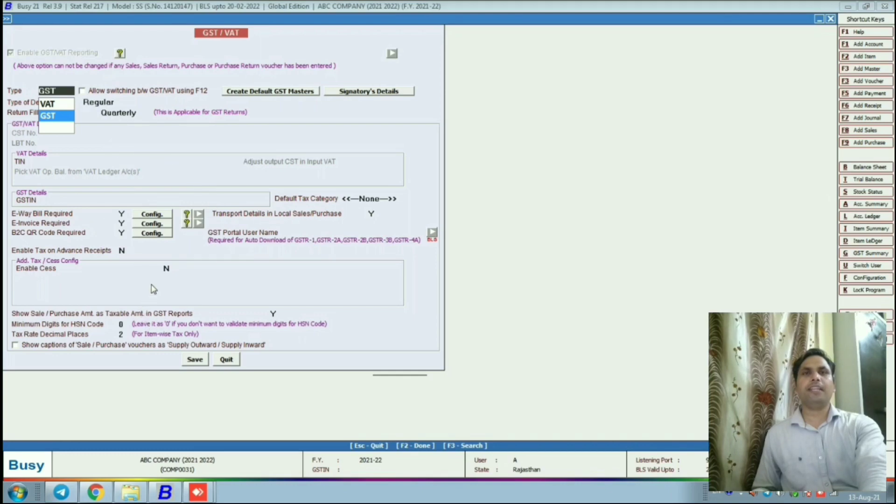
key(Return)
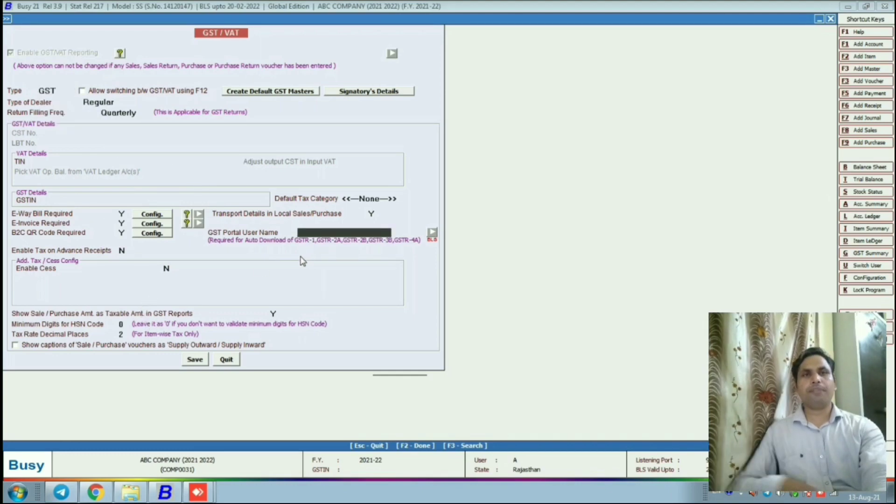